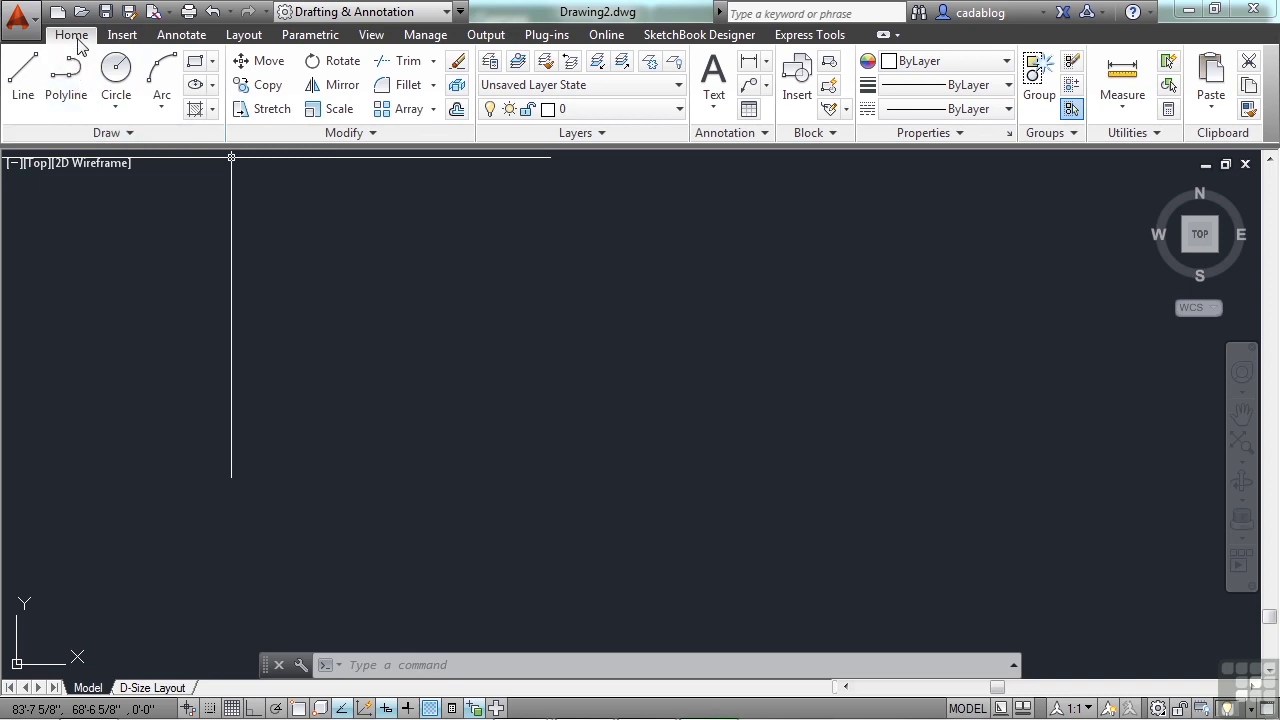
- Draw a circle with a radius of 10 inches in the empty drawing area
{"action": "type", "text": "c"}
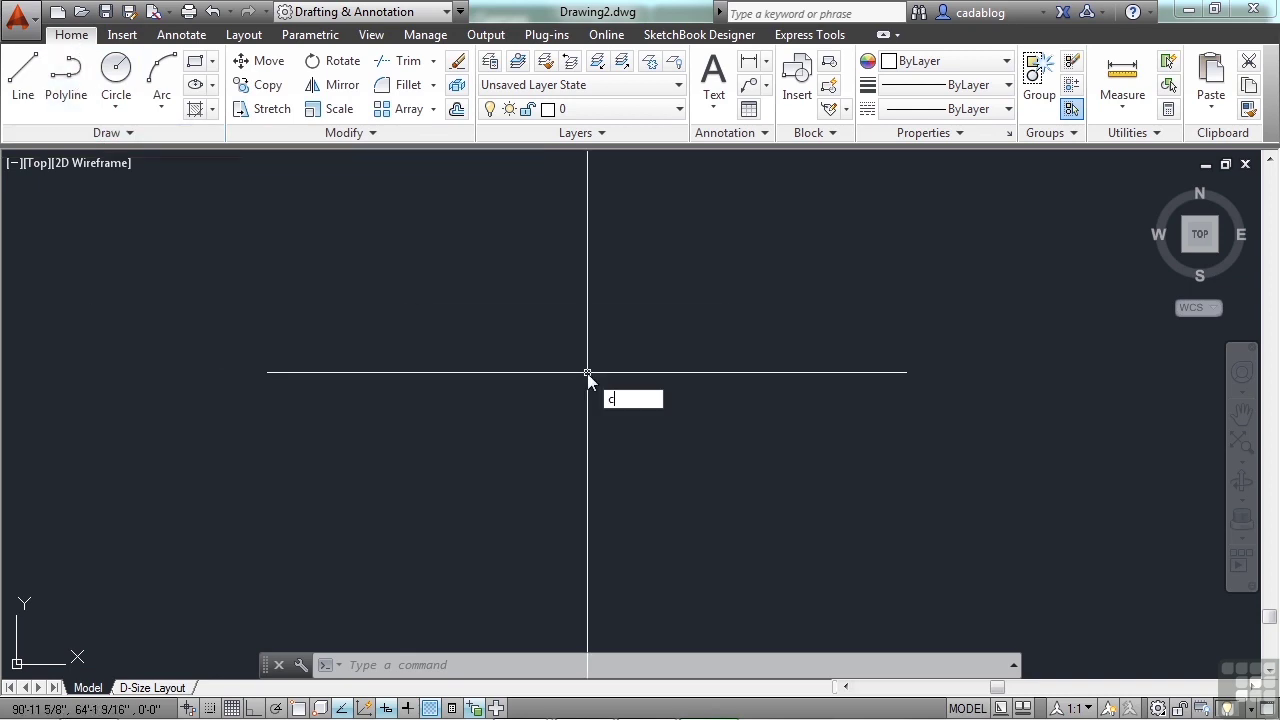
{"action": "key", "text": "Return"}
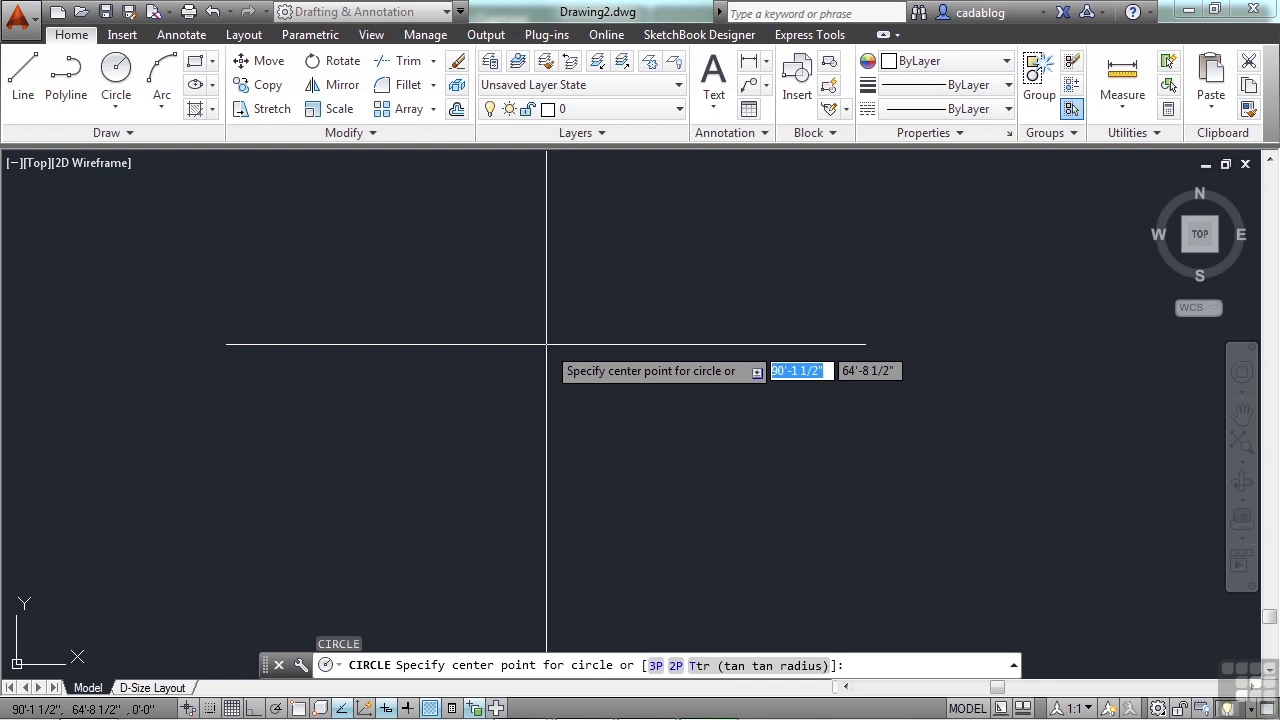
{"action": "left_click", "coordinate": [522, 333]}
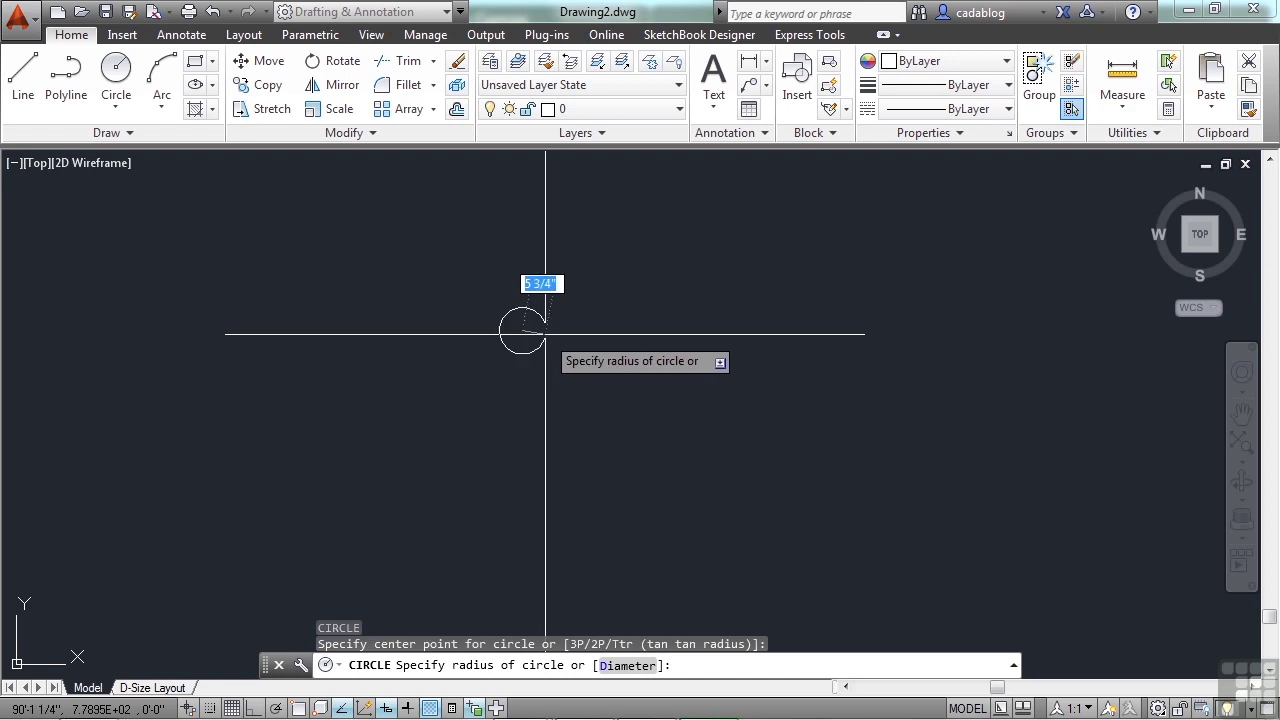
{"action": "type", "text": "10"}
{"action": "key", "text": "Return"}
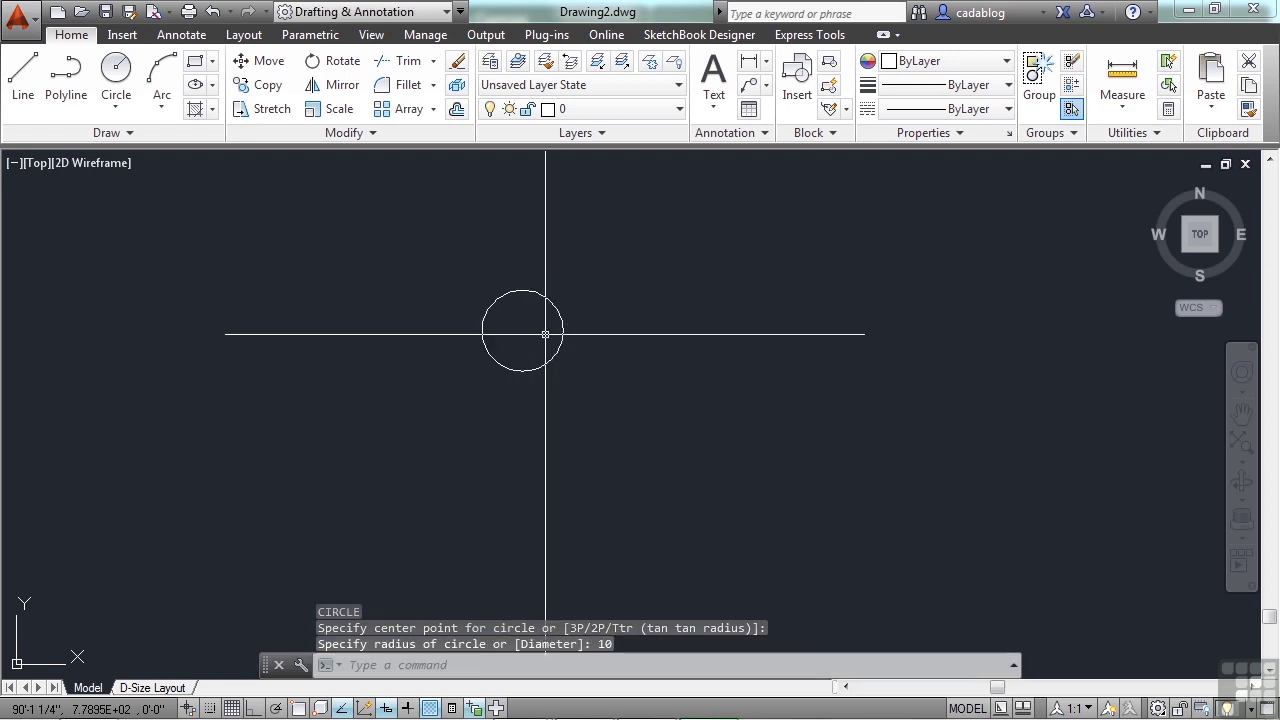
- Draw a second circle to the right of the first, using the Diameter option with a diameter of 20 inches
{"action": "scroll", "coordinate": [523, 330], "scroll_direction": "up", "scroll_amount": 4}
{"action": "scroll", "coordinate": [661, 374], "scroll_direction": "down", "scroll_amount": 1}
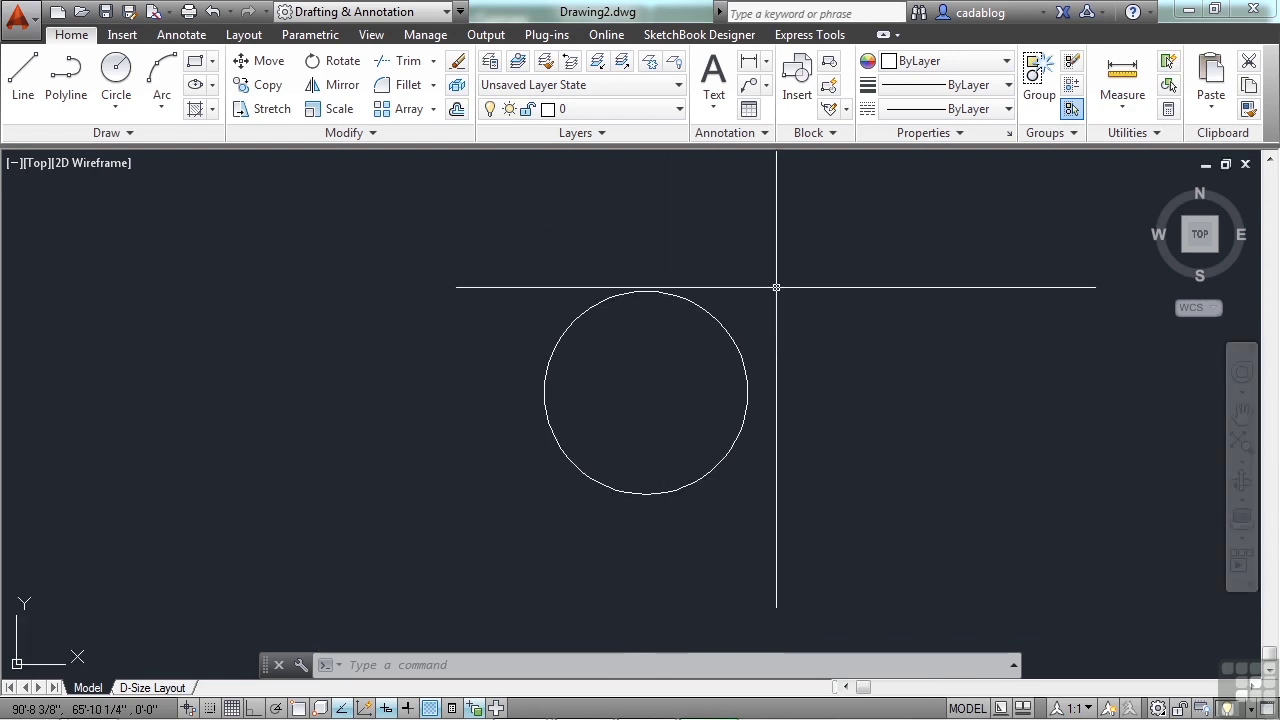
{"action": "scroll", "coordinate": [776, 287], "scroll_direction": "down", "scroll_amount": 1}
{"action": "middle_click_drag", "start_coordinate": [811, 300], "coordinate": [520, 327]}
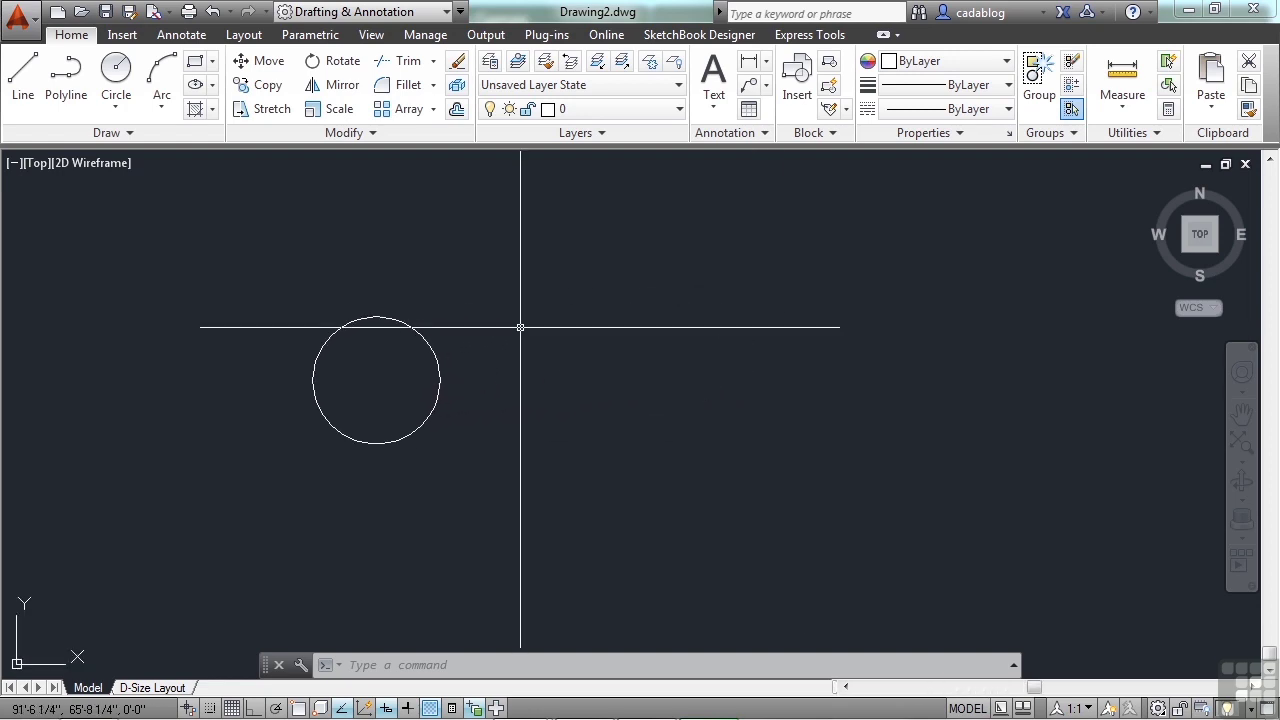
{"action": "type", "text": "c"}
{"action": "key", "text": "Return"}
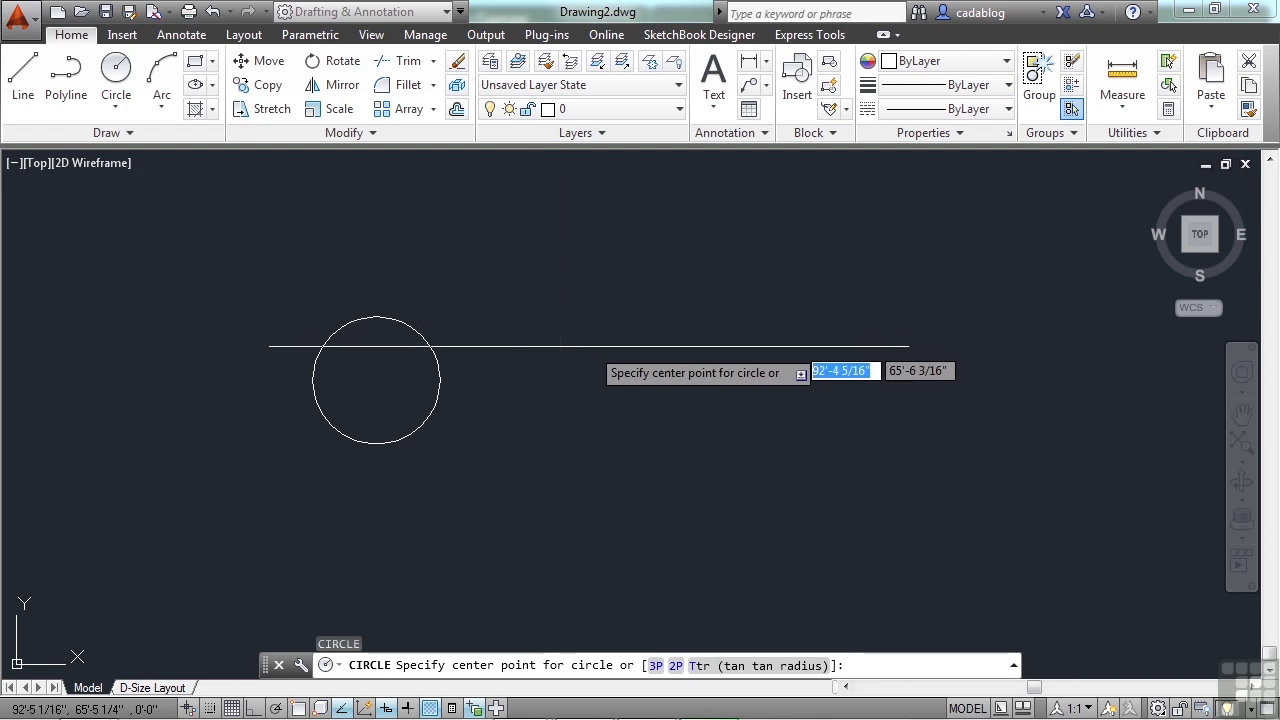
{"action": "left_click", "coordinate": [642, 374]}
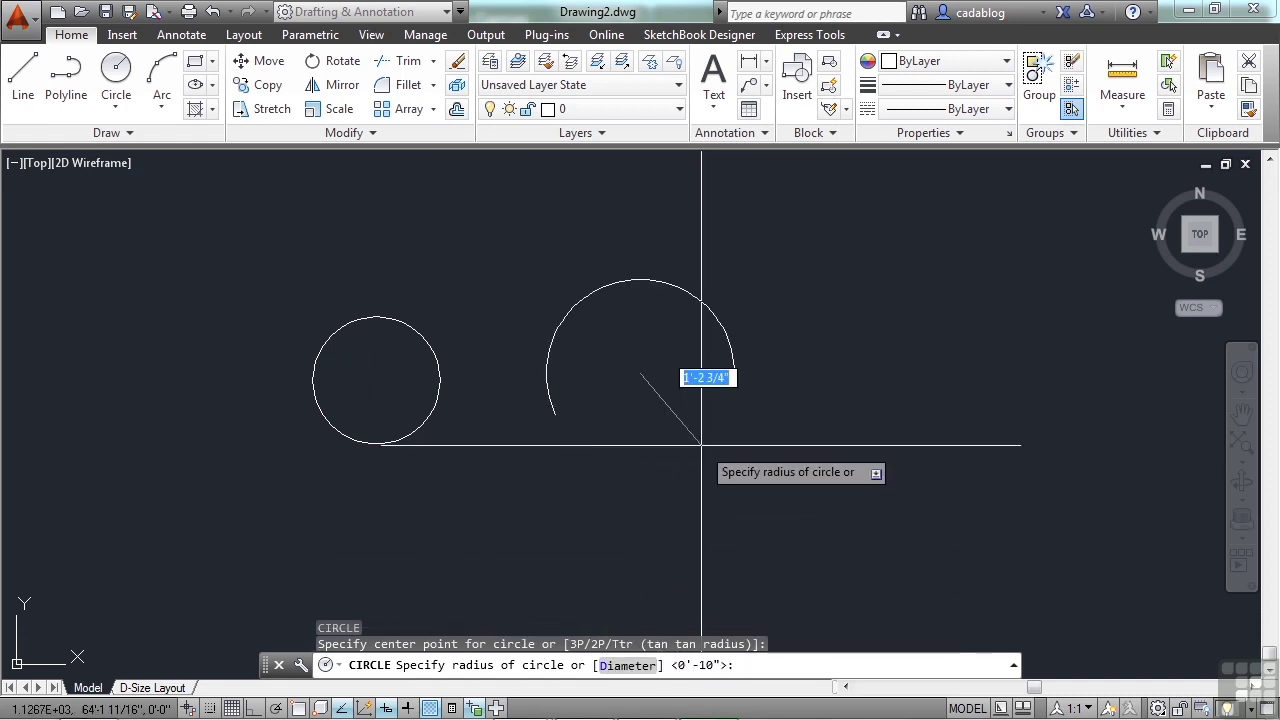
{"action": "type", "text": "d"}
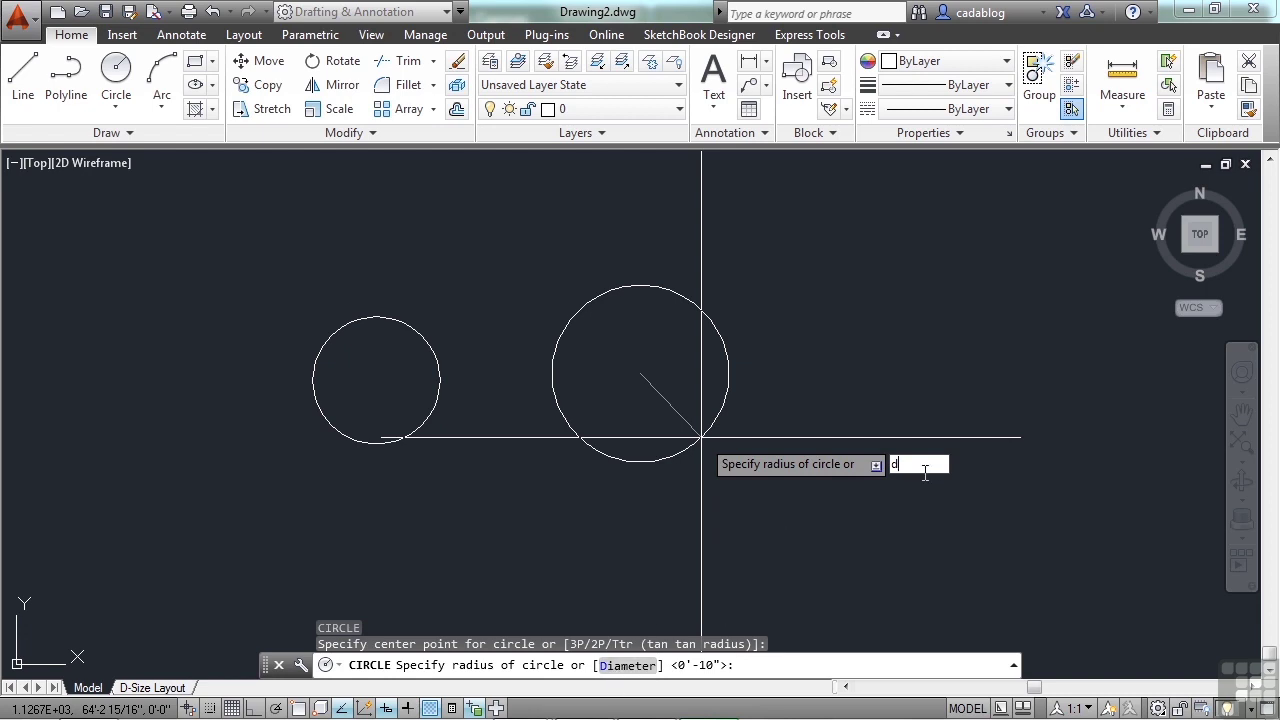
{"action": "key", "text": "Return"}
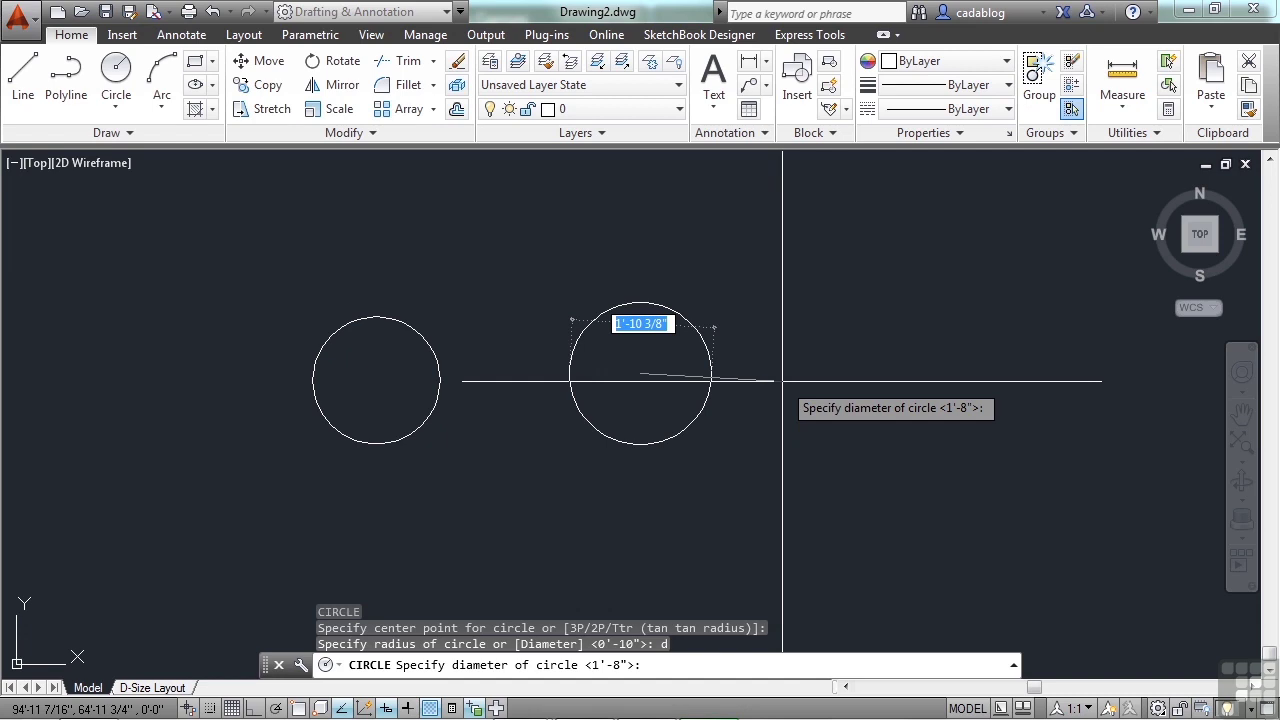
{"action": "type", "text": "20"}
{"action": "key", "text": "Return"}
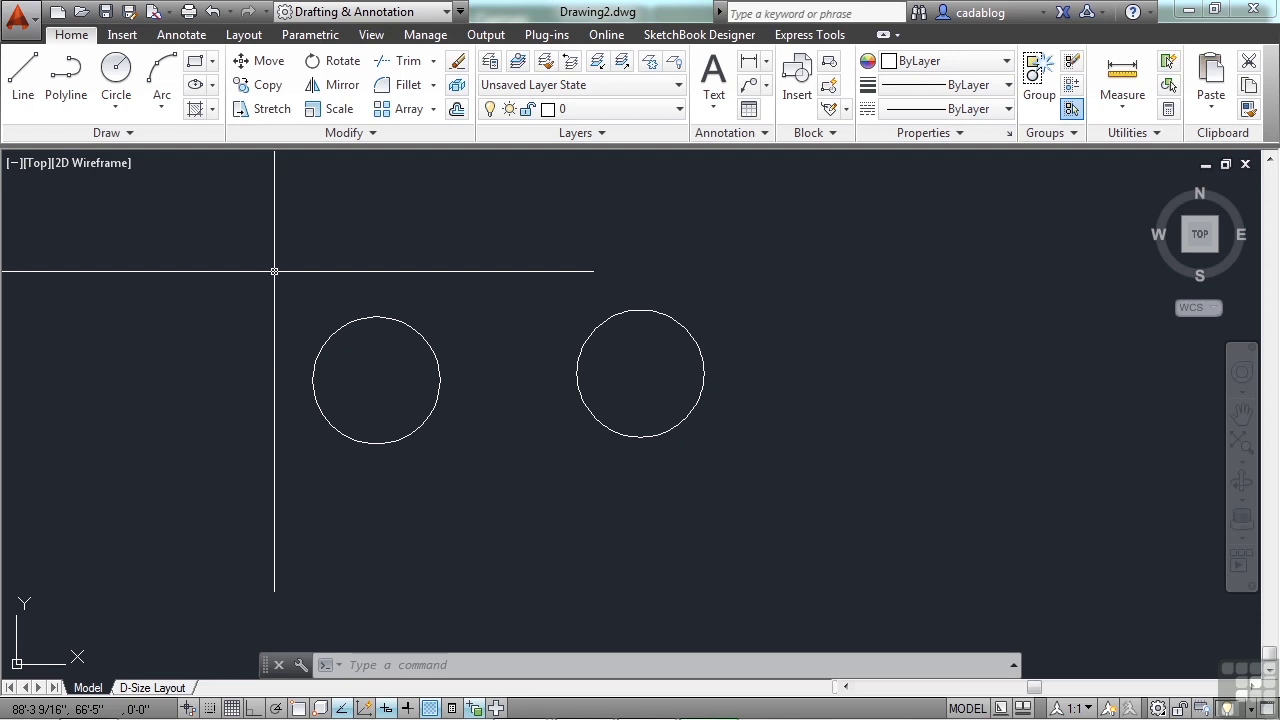
- Draw two separate, nearly vertical lines side by side to the right of the two circles
{"action": "type", "text": "l"}
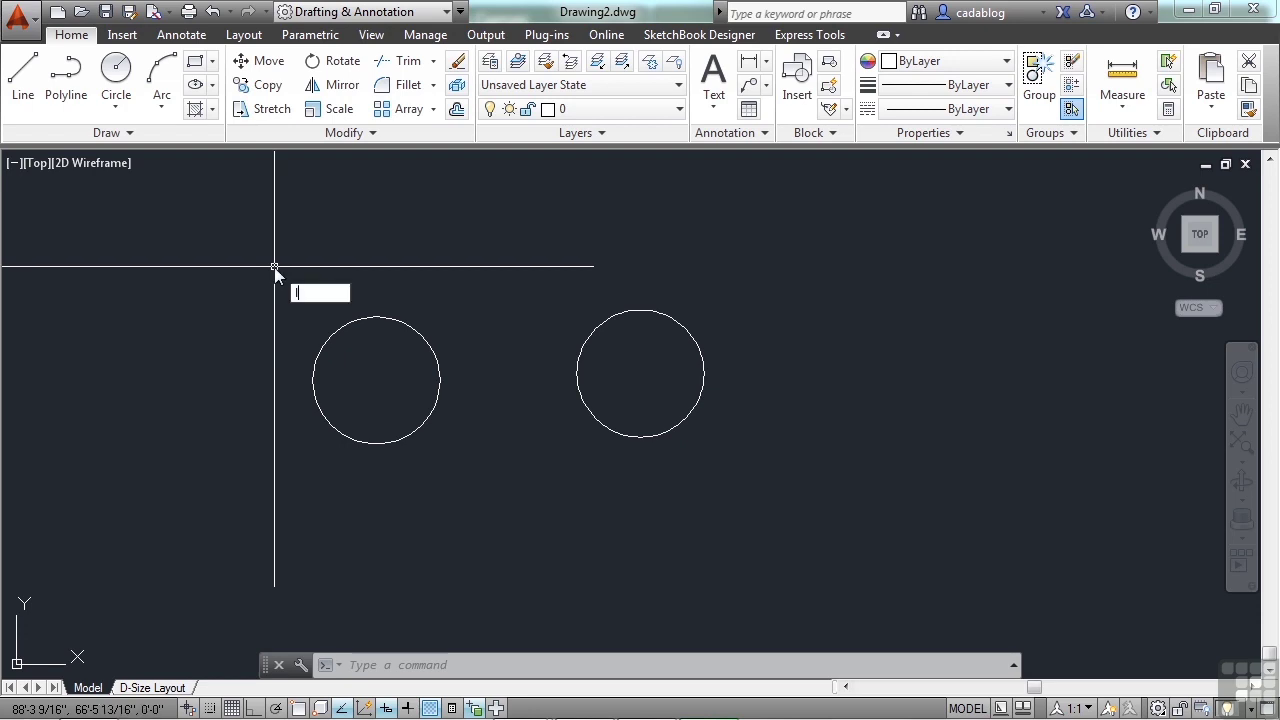
{"action": "key", "text": "Return"}
{"action": "left_click", "coordinate": [858, 531]}
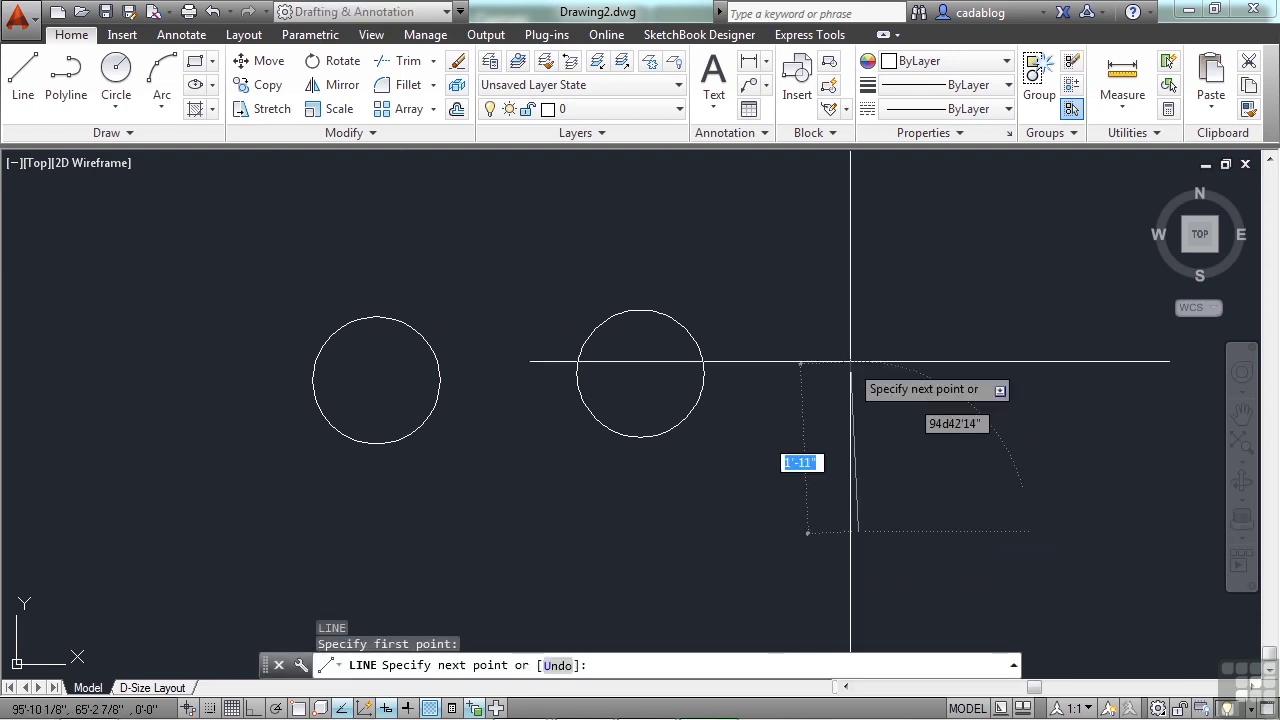
{"action": "left_click", "coordinate": [853, 350]}
{"action": "key", "text": "Return"}
{"action": "key", "text": "Return"}
{"action": "left_click", "coordinate": [989, 346]}
{"action": "left_click", "coordinate": [980, 518]}
{"action": "key", "text": "Return"}
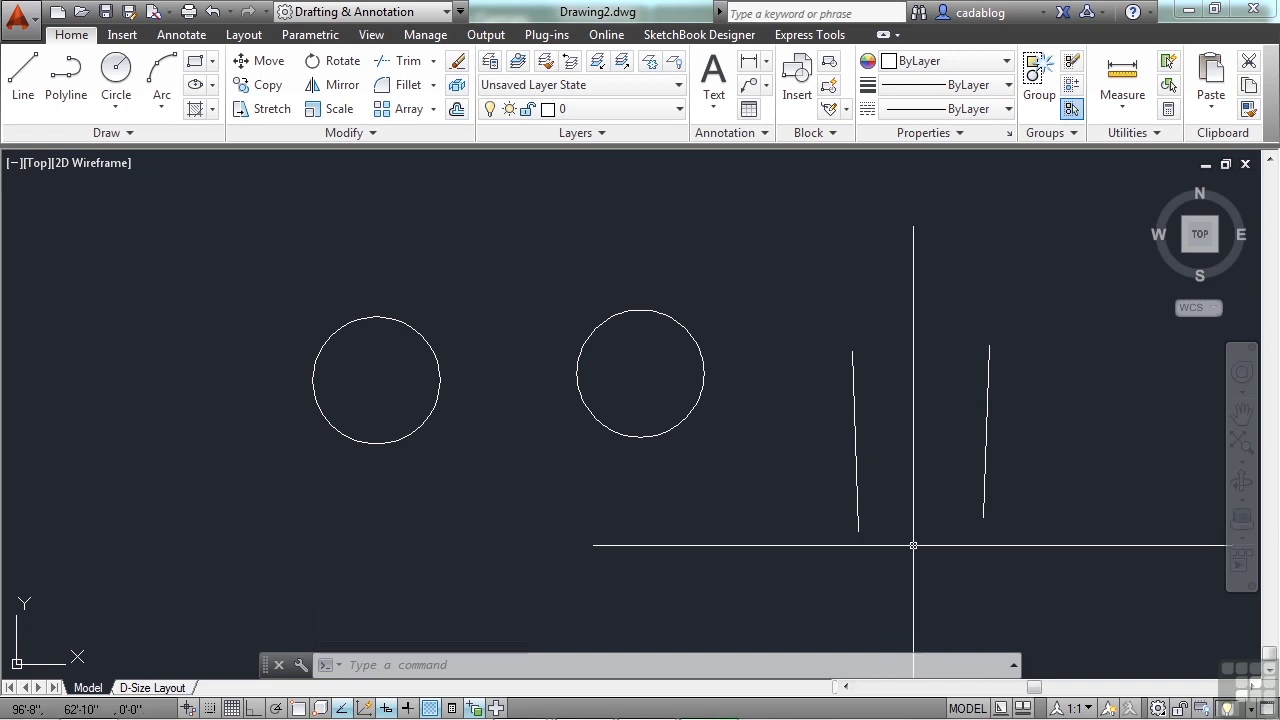
- Draw a circle centred on the left line's upper endpoint, snapping its radius to the right line's upper endpoint
{"action": "type", "text": "c"}
{"action": "key", "text": "Return"}
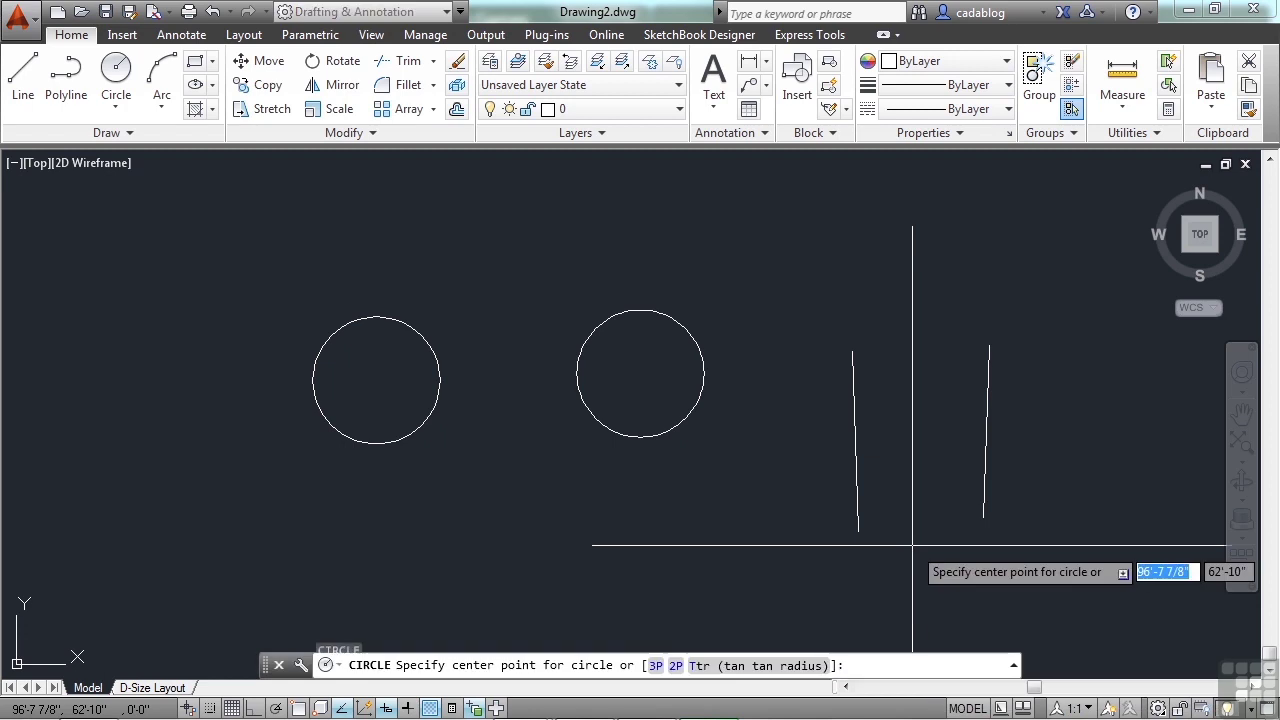
{"action": "type", "text": "end"}
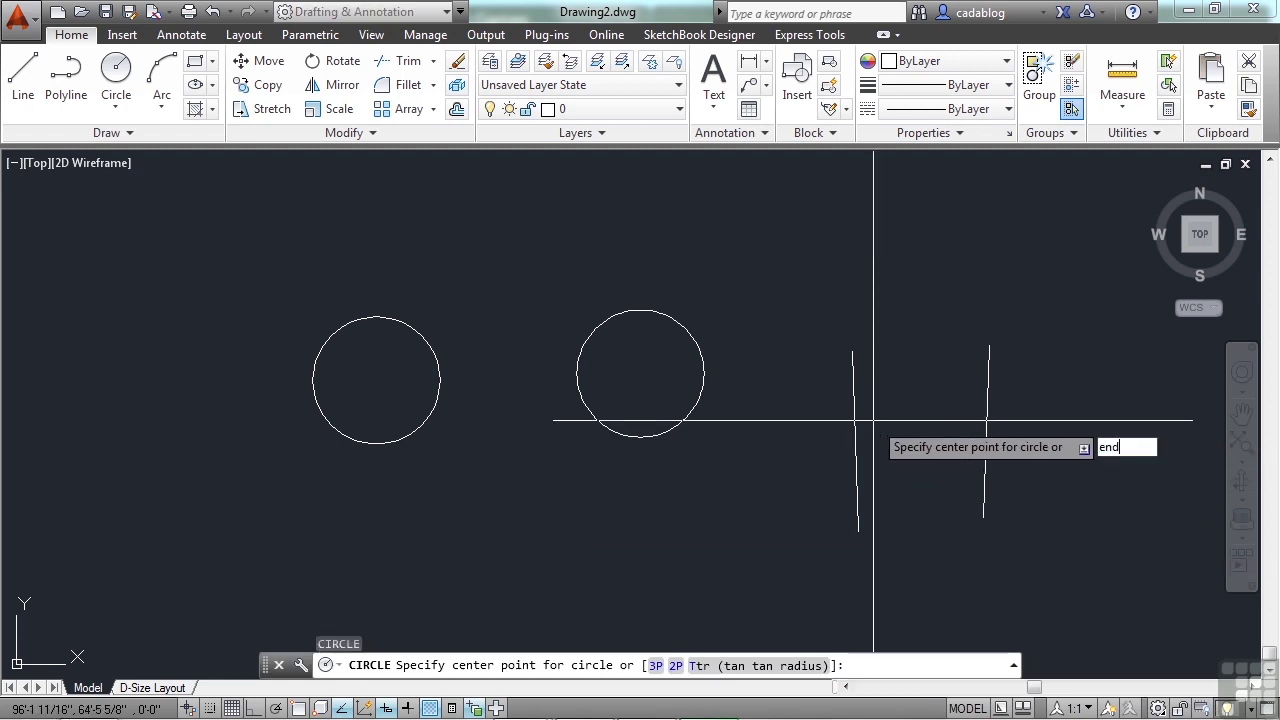
{"action": "key", "text": "Return"}
{"action": "left_click", "coordinate": [857, 374]}
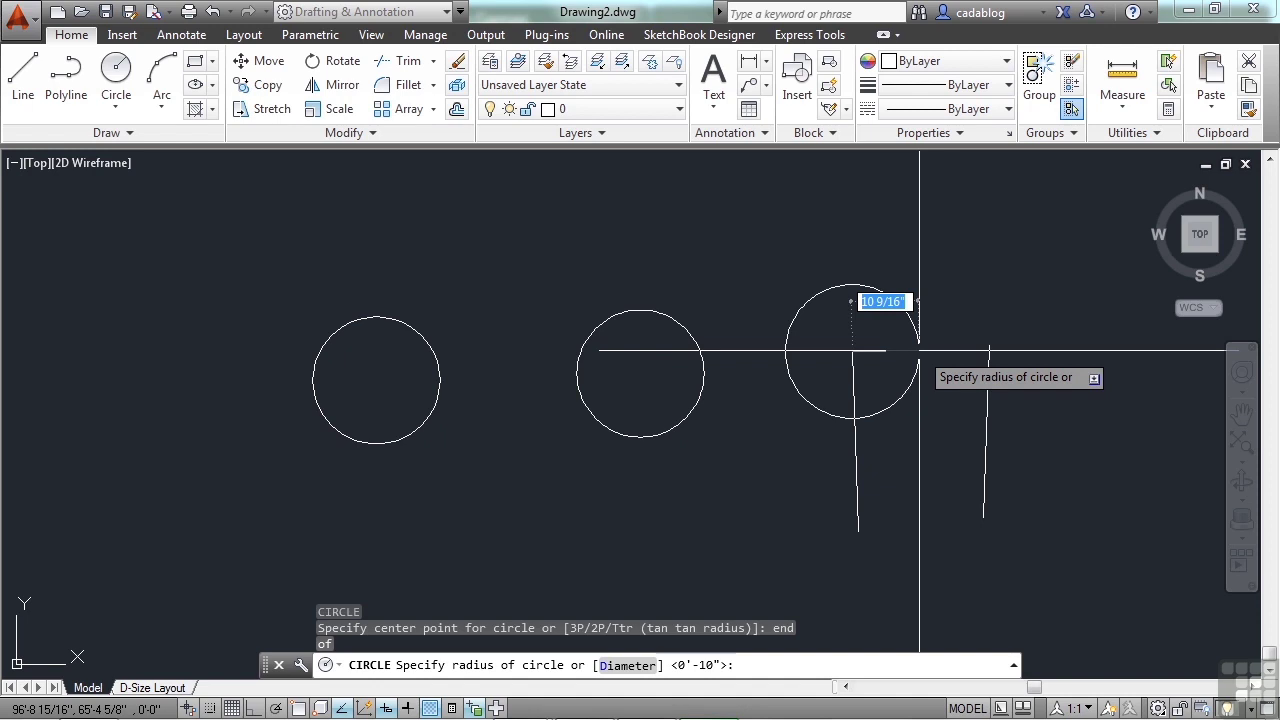
{"action": "type", "text": "end"}
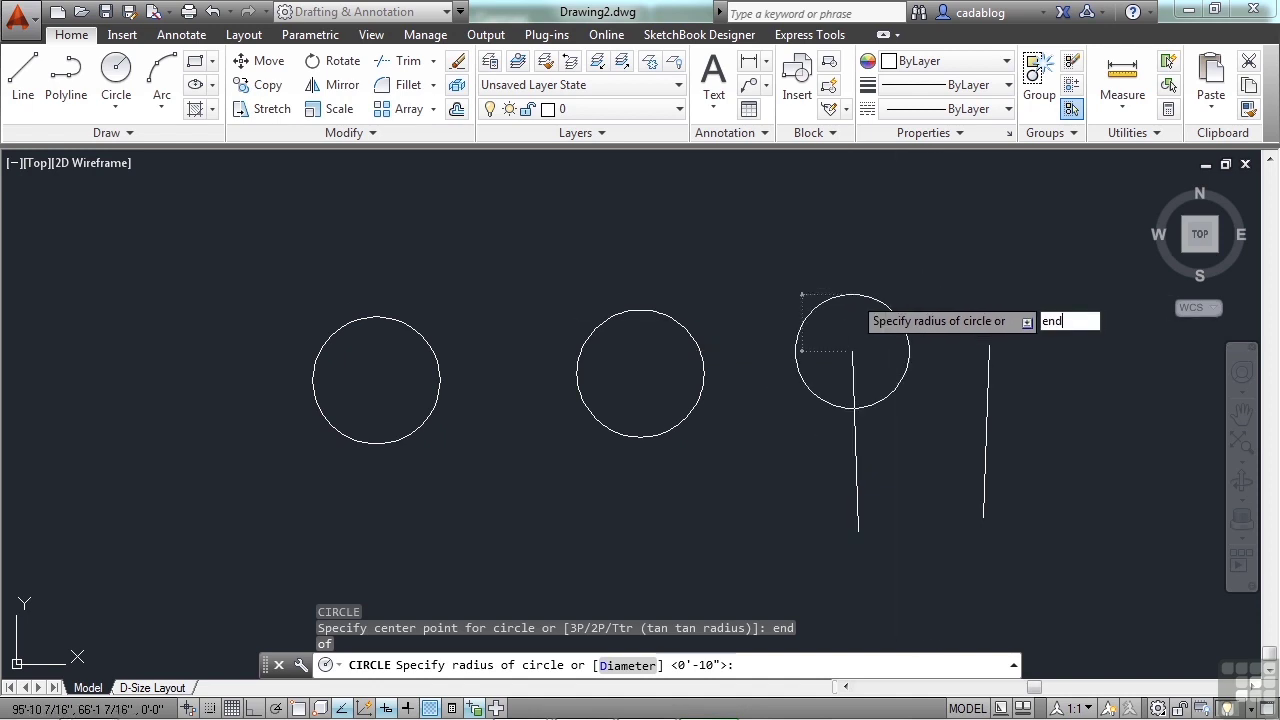
{"action": "key", "text": "Return"}
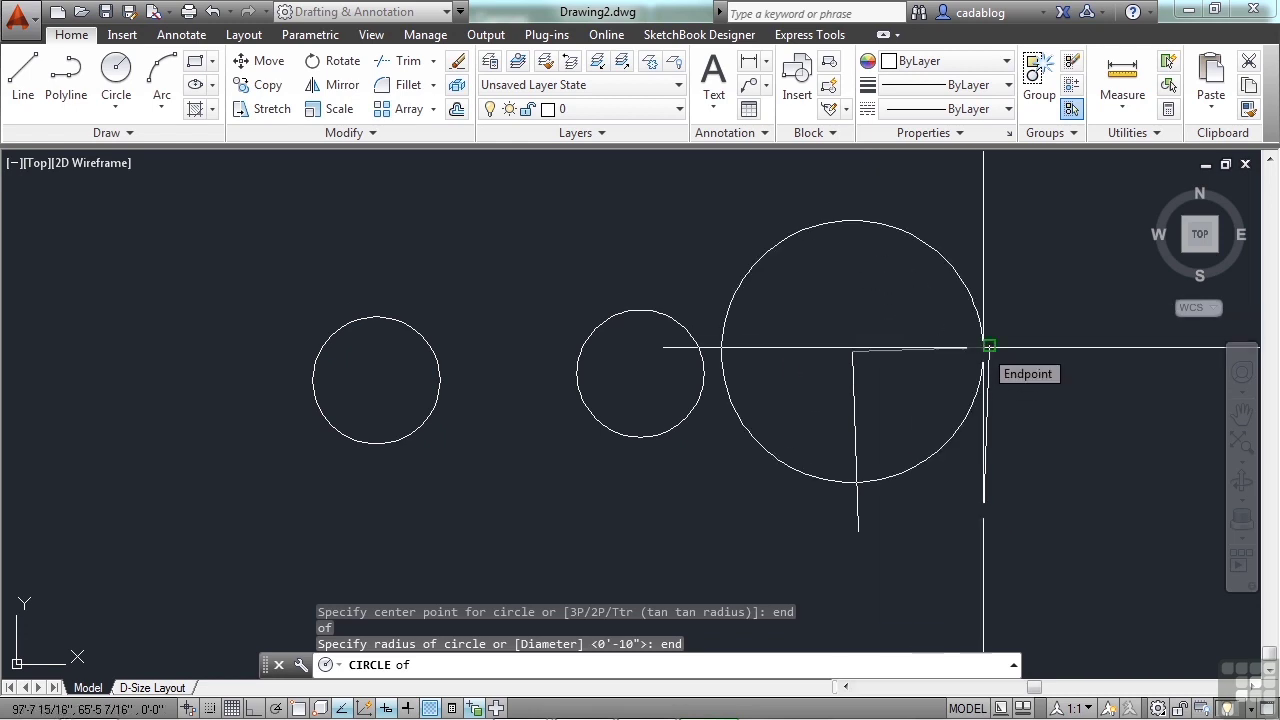
{"action": "left_click", "coordinate": [988, 347]}
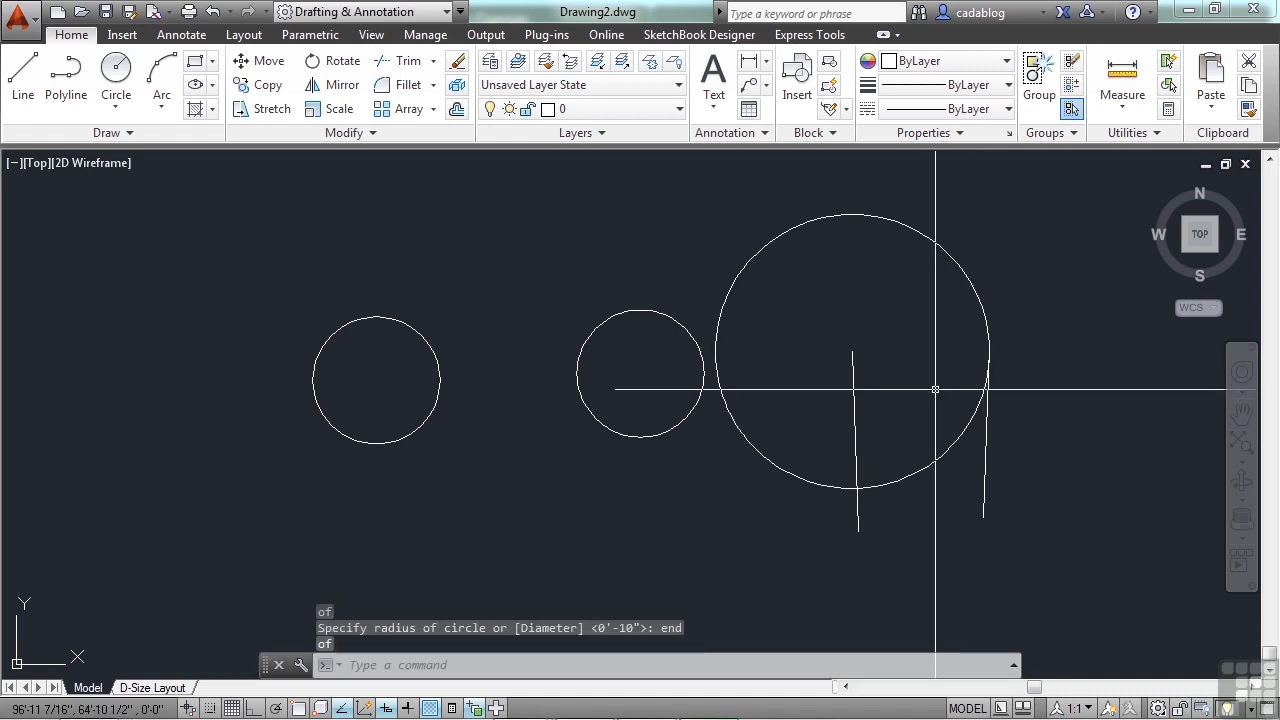
- Draw a concentric circle from the left line's upper endpoint, using the Diameter option snapped to the right line's upper endpoint
{"action": "type", "text": "c"}
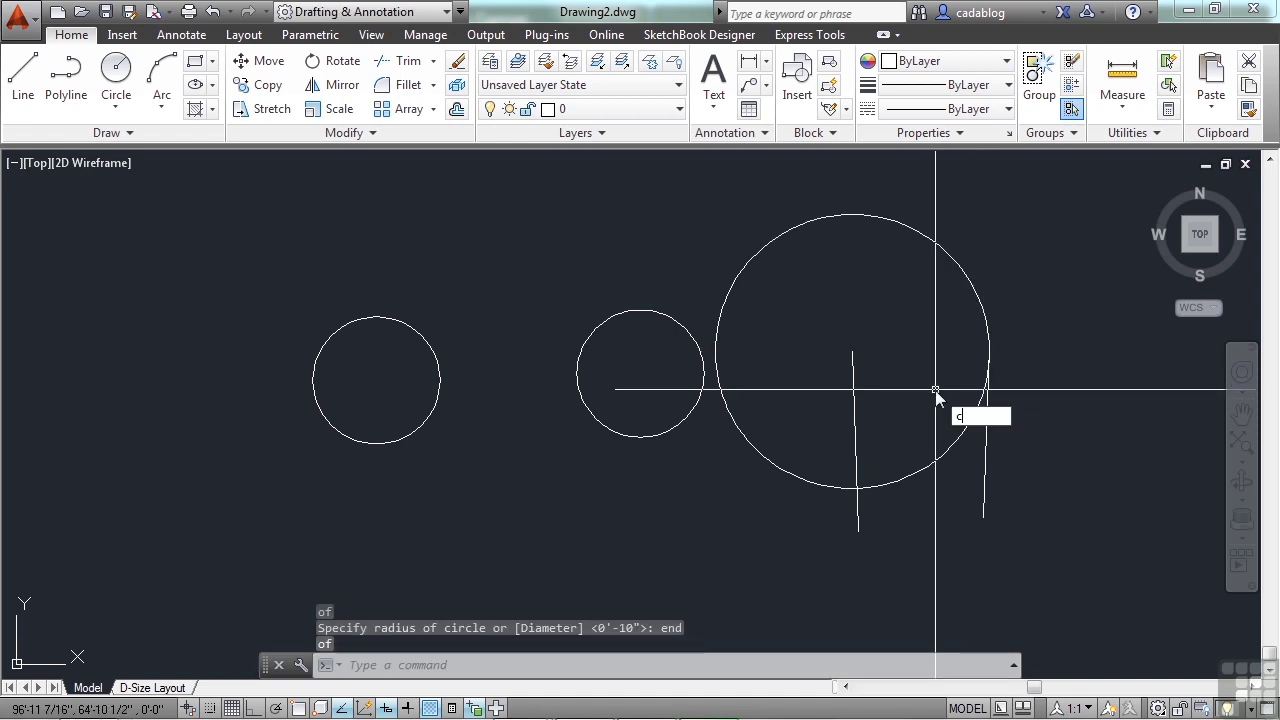
{"action": "key", "text": "Return"}
{"action": "type", "text": "end"}
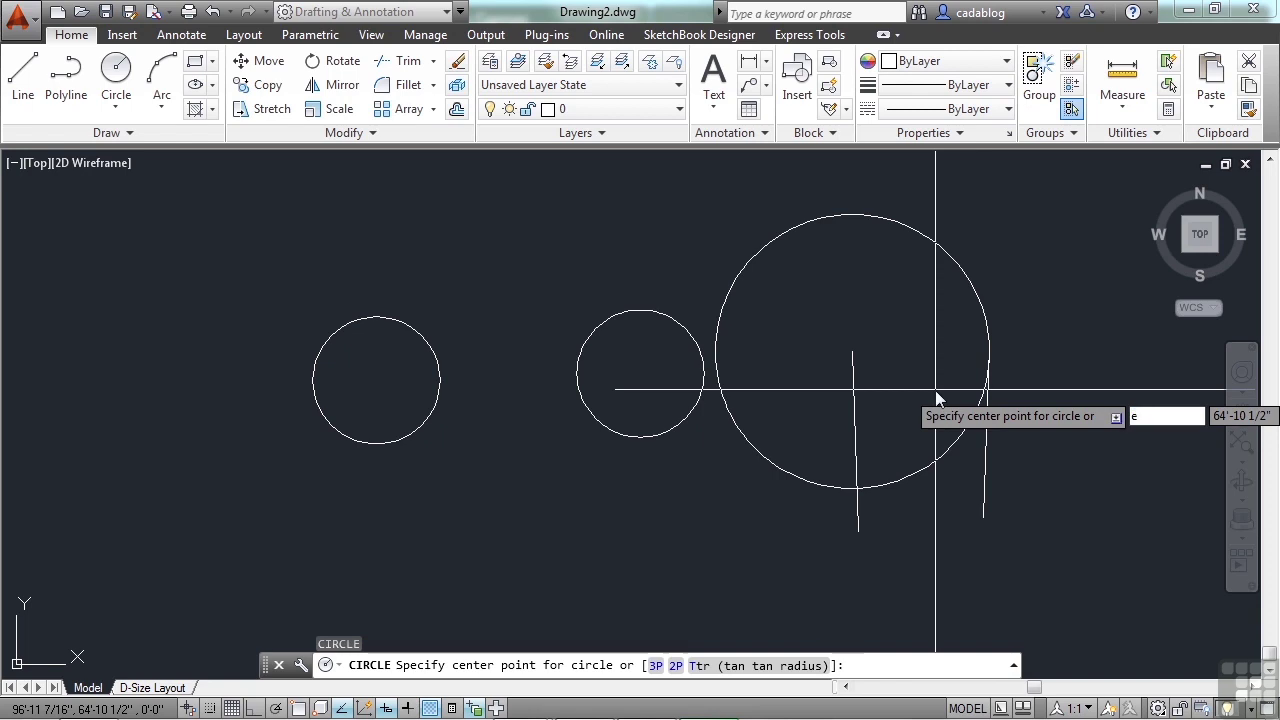
{"action": "key", "text": "Return"}
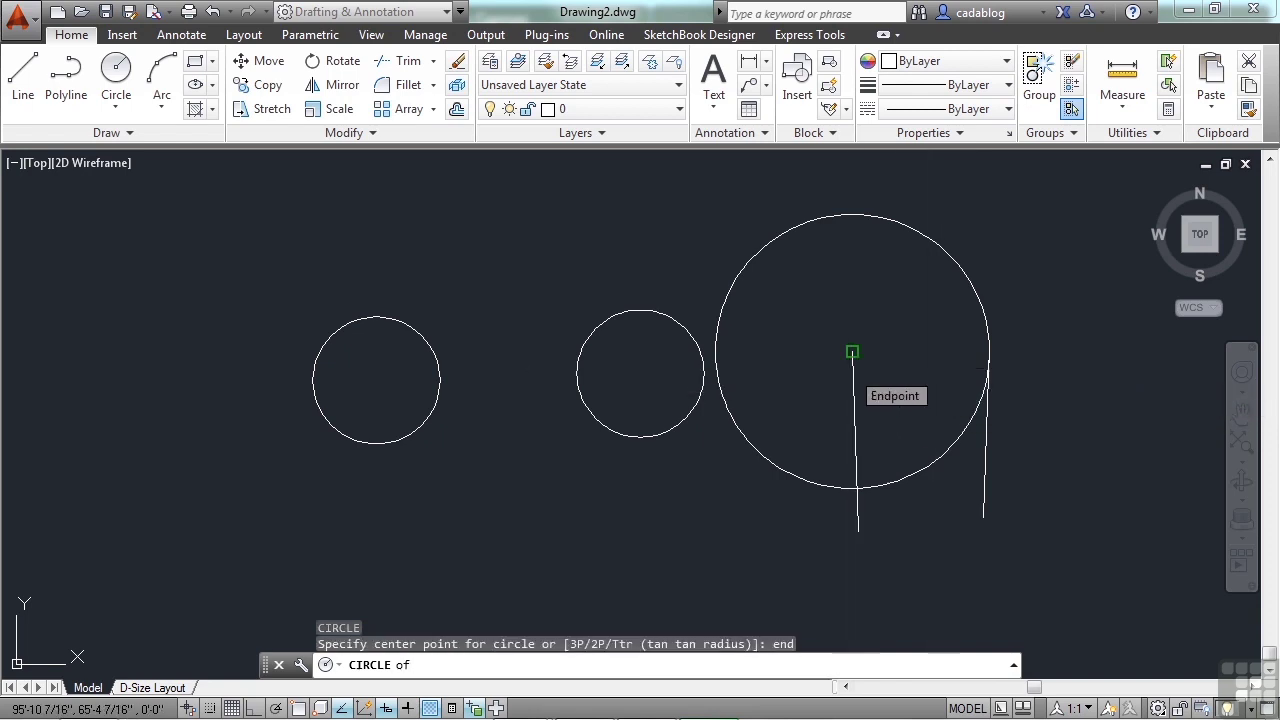
{"action": "left_click", "coordinate": [851, 369]}
{"action": "type", "text": "d"}
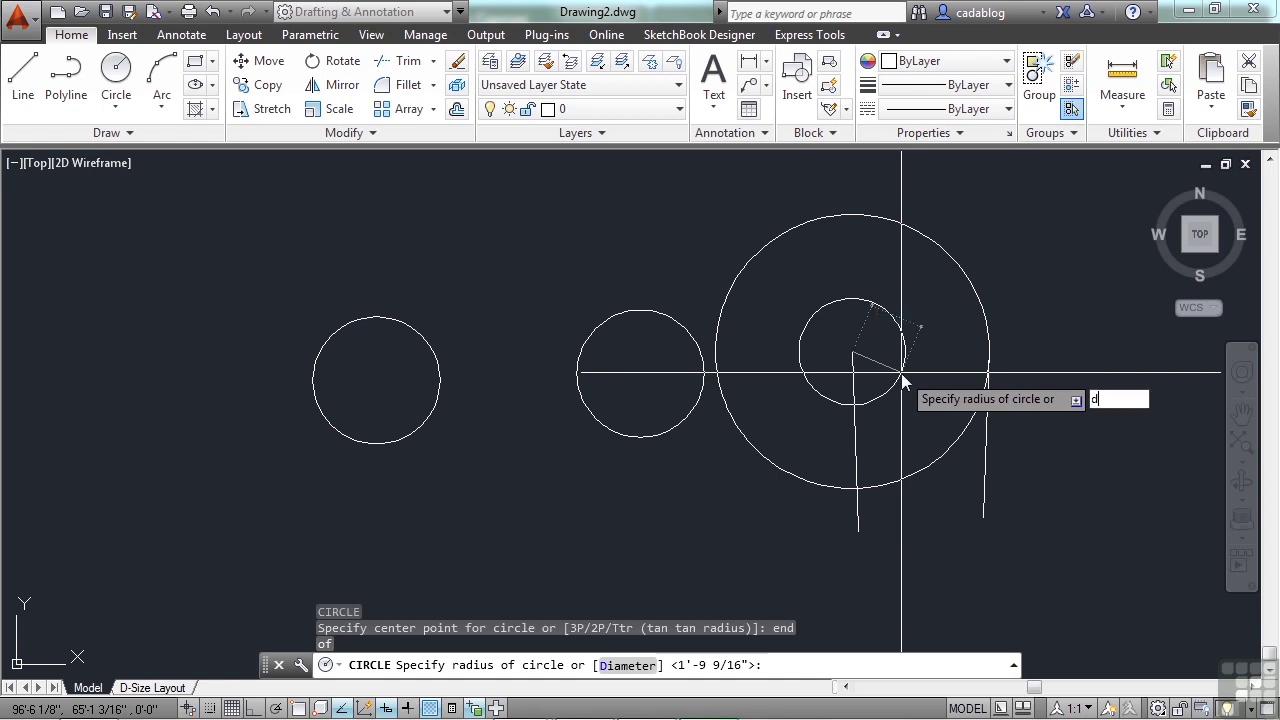
{"action": "key", "text": "Return"}
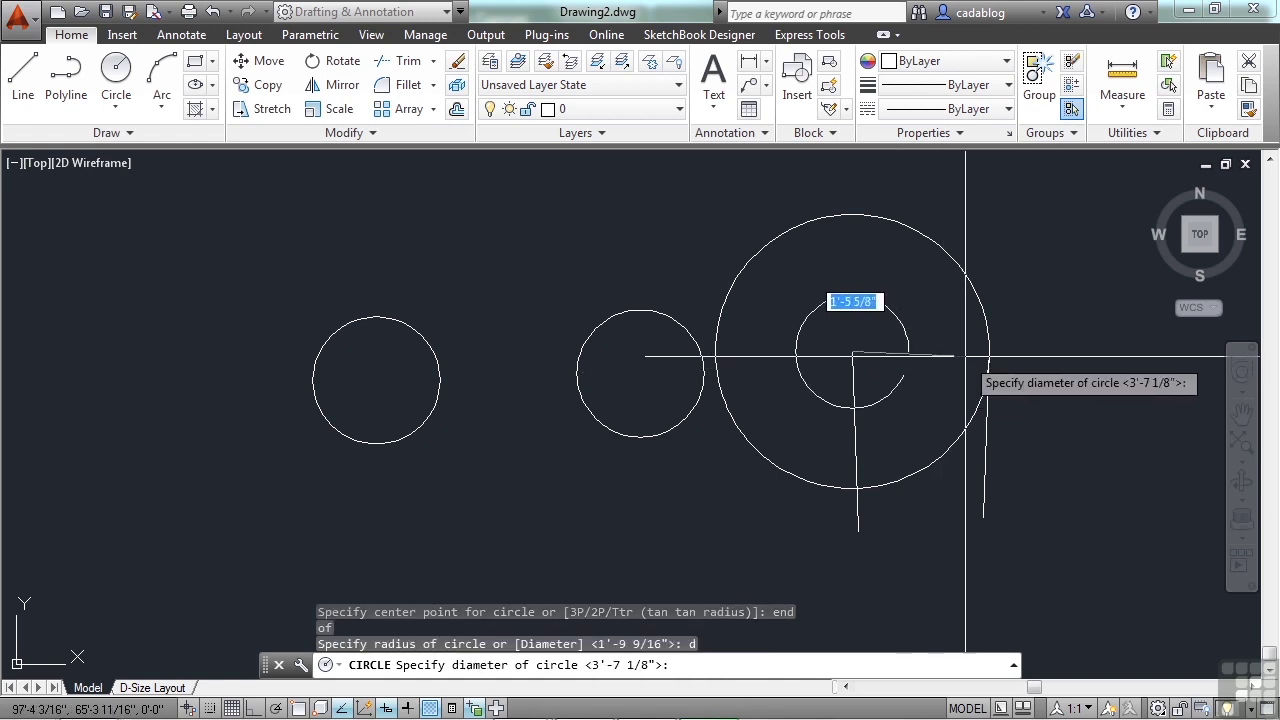
{"action": "type", "text": "end"}
{"action": "key", "text": "Return"}
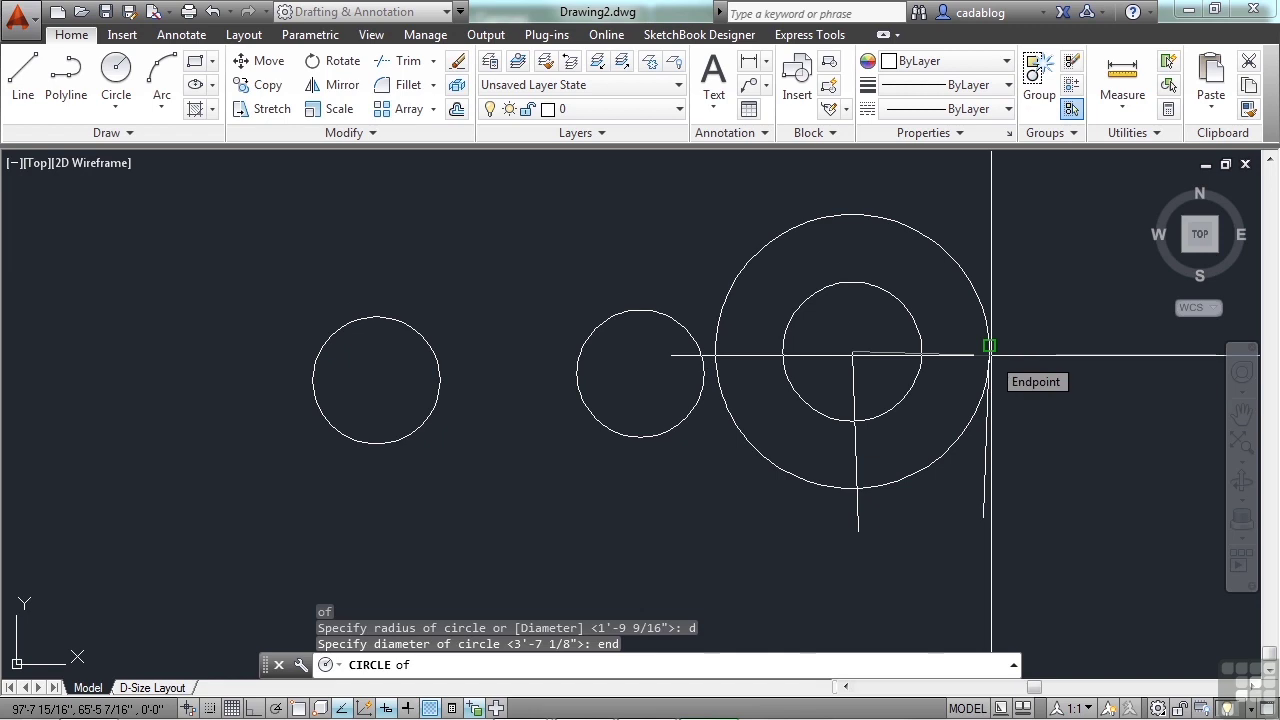
{"action": "left_click", "coordinate": [989, 349]}
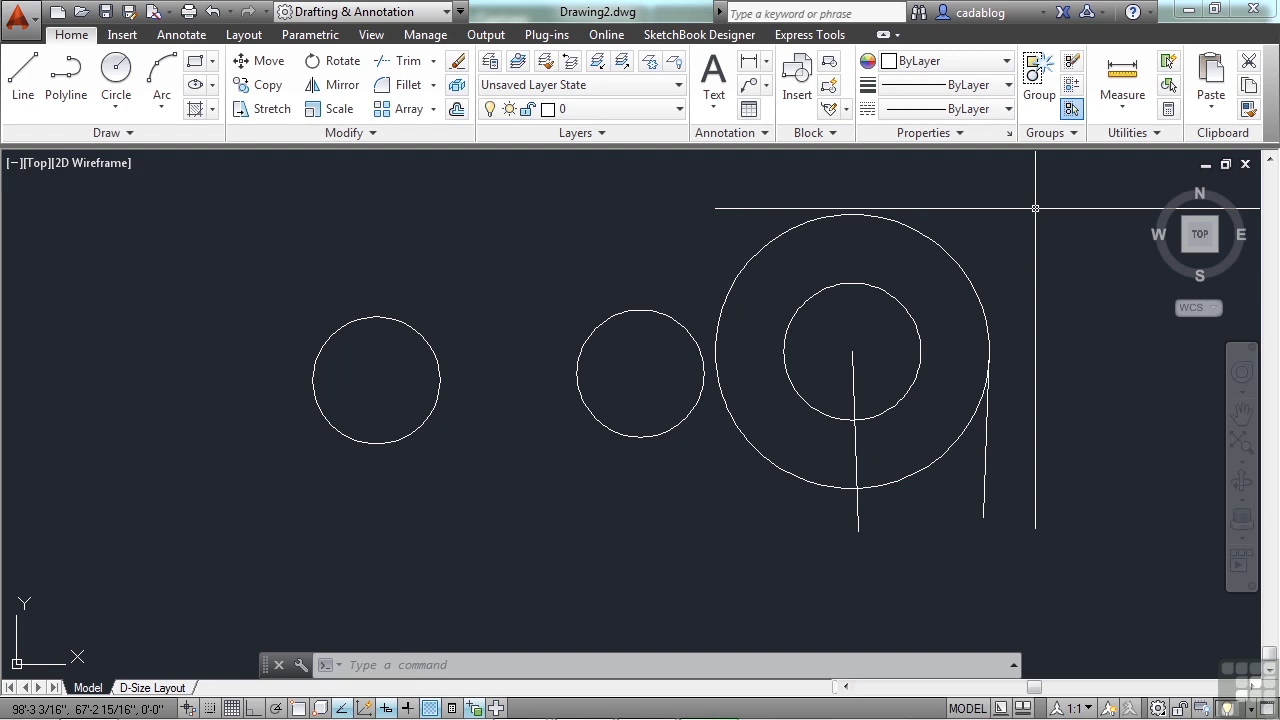
- Open the drawing circle-arcs-examples.dwg from folder 05
{"action": "type", "text": "op"}
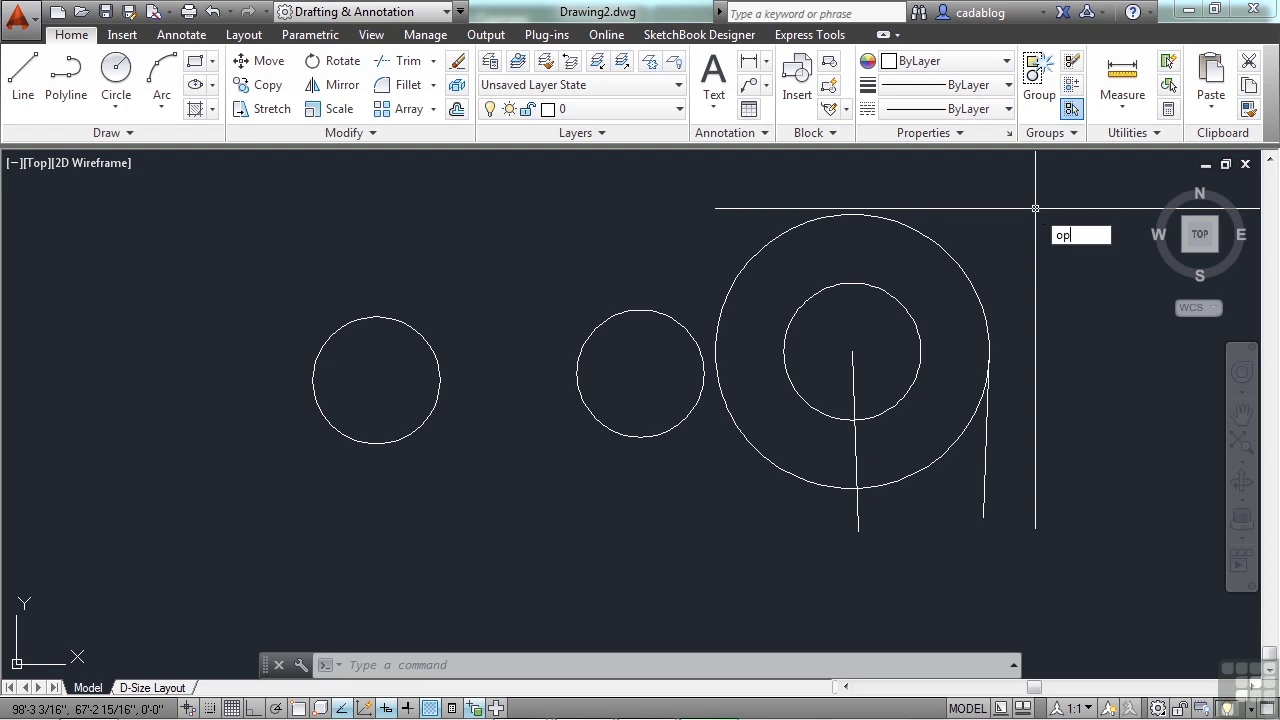
{"action": "key", "text": "Return"}
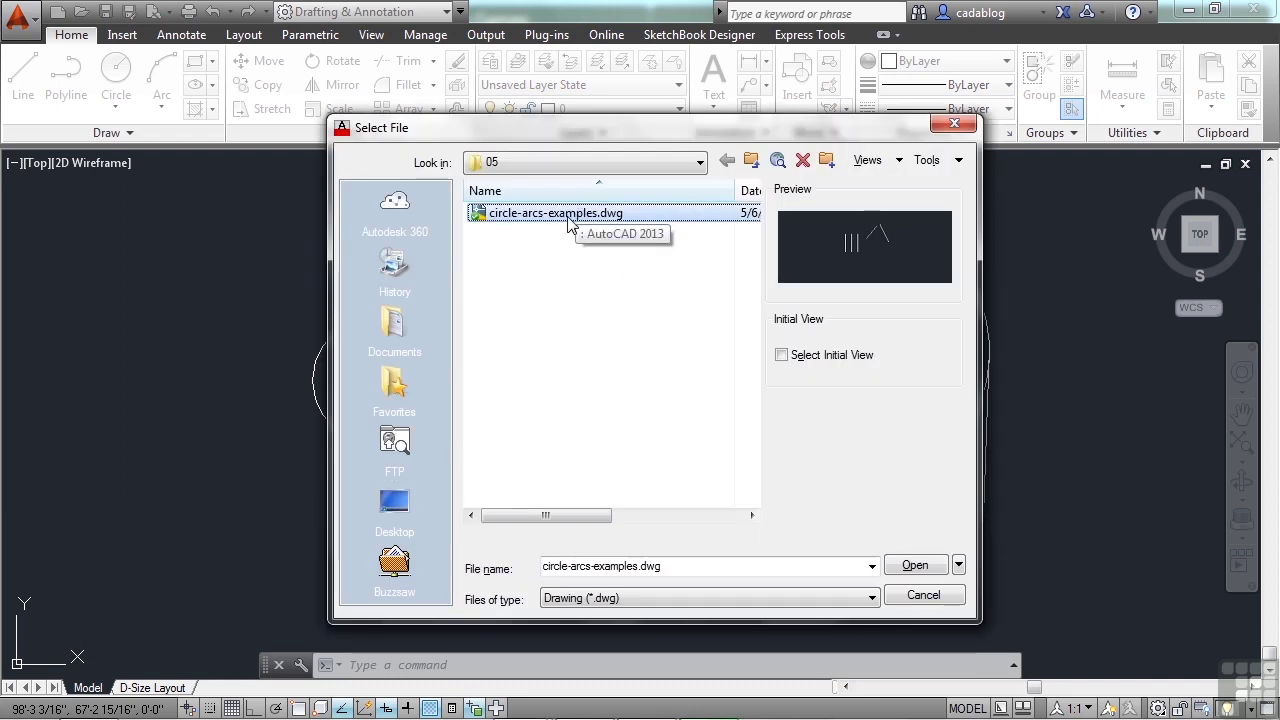
{"action": "left_click", "coordinate": [533, 216]}
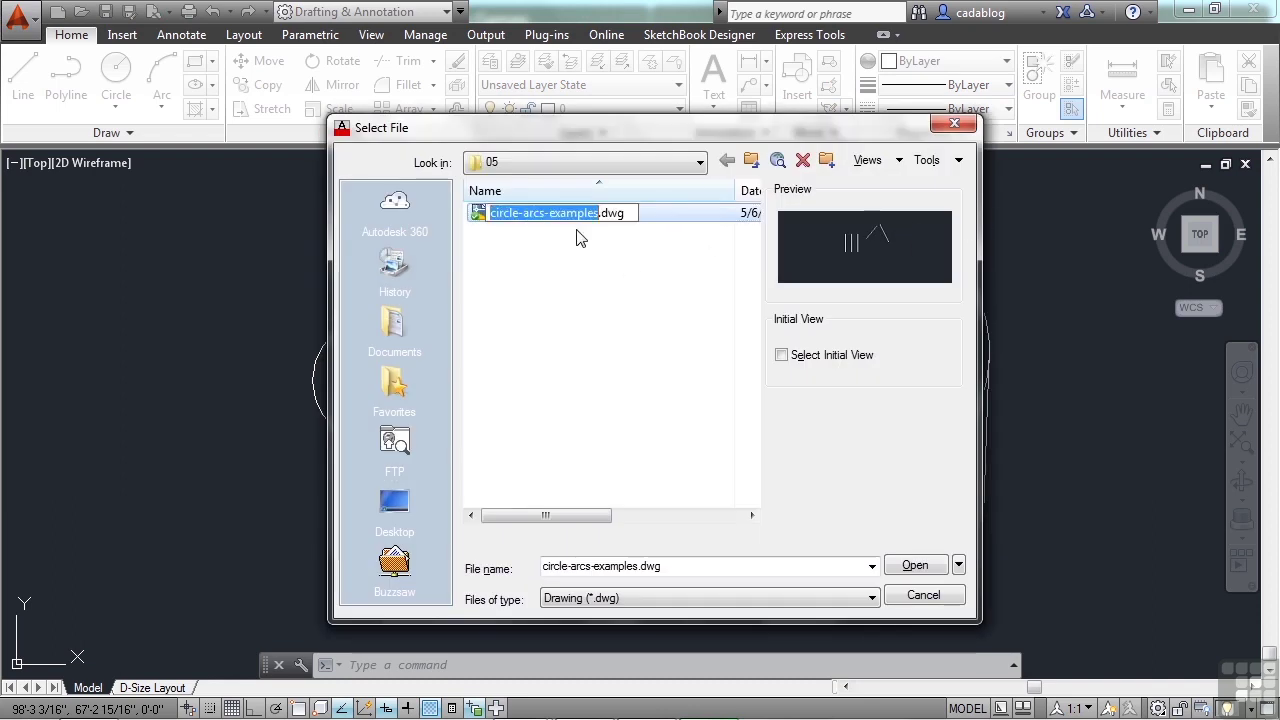
{"action": "left_click", "coordinate": [610, 213]}
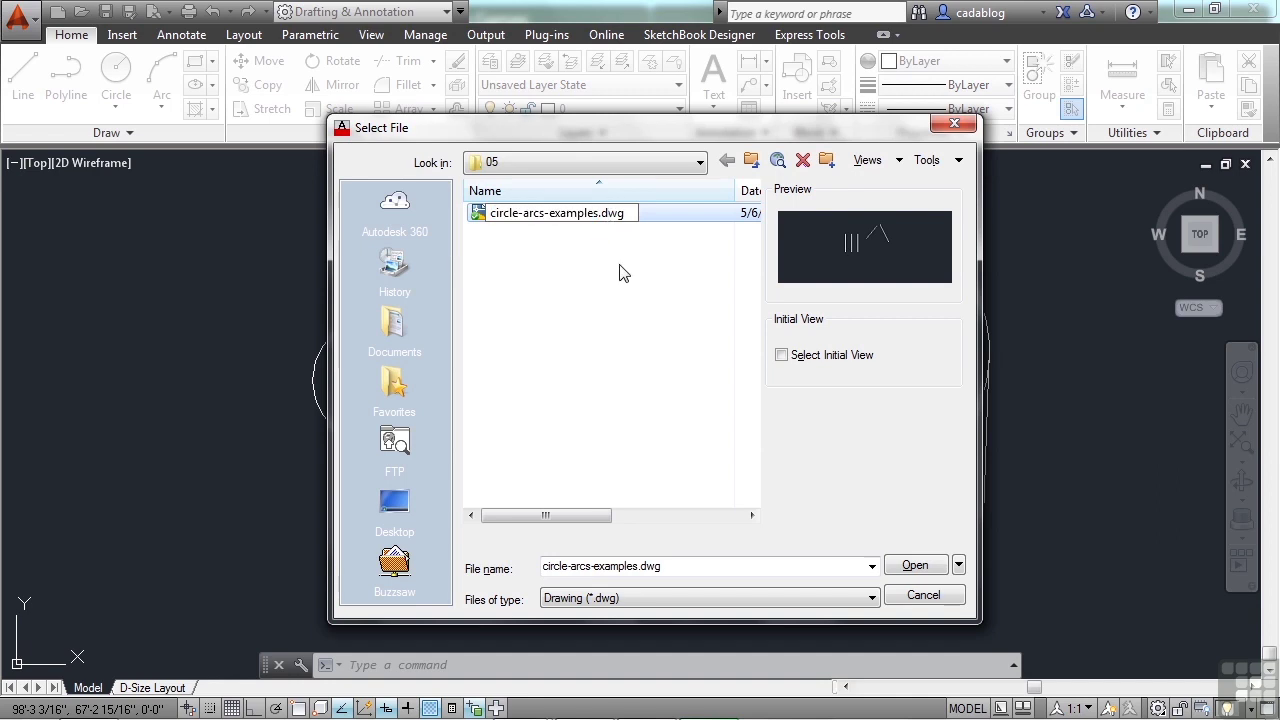
{"action": "left_click", "coordinate": [928, 567]}
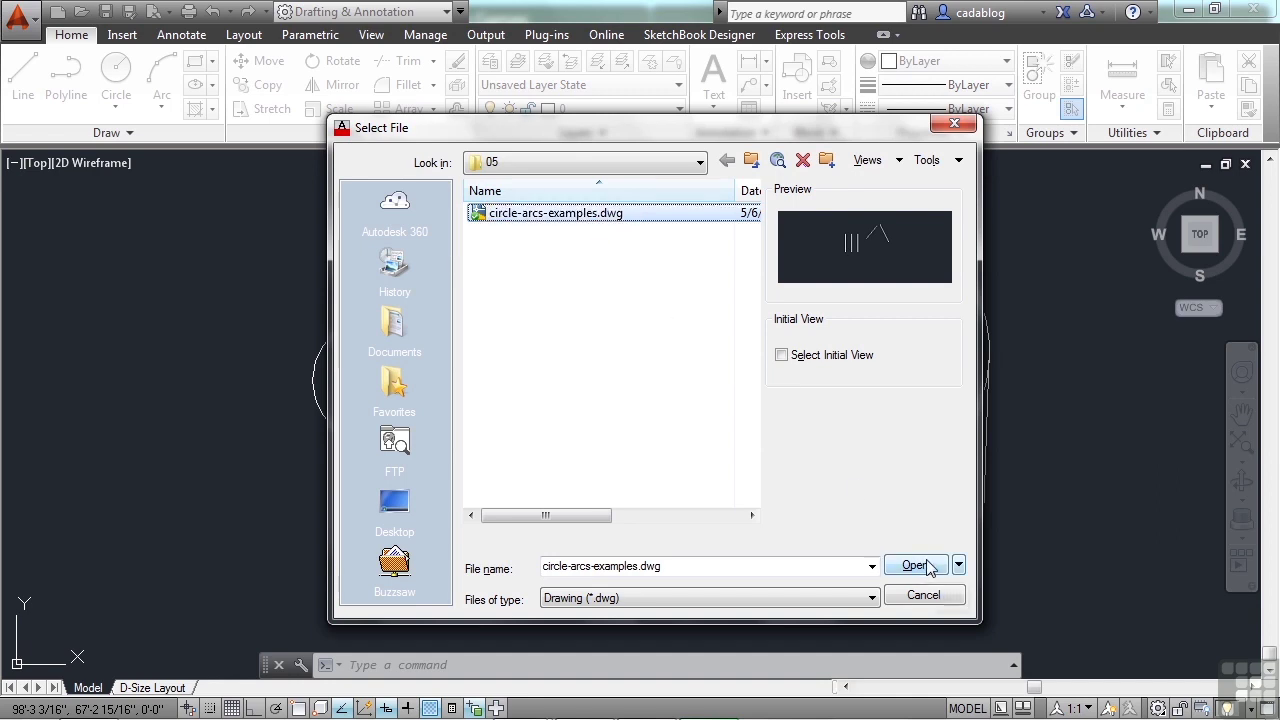
{"action": "left_click", "coordinate": [928, 567]}
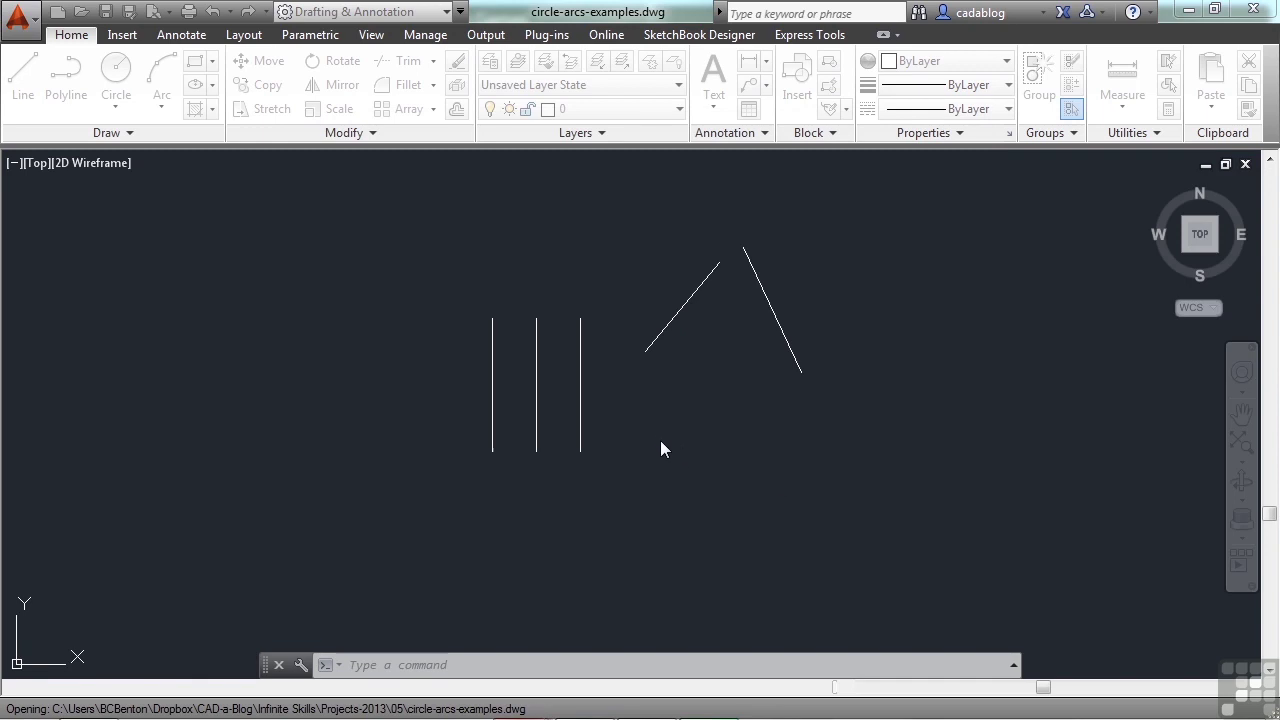
- Start a three-point (3P) circle with its first point snapped to the midpoint of the leftmost vertical line
{"action": "scroll", "coordinate": [655, 436], "scroll_direction": "down", "scroll_amount": 1}
{"action": "scroll", "coordinate": [658, 378], "scroll_direction": "up", "scroll_amount": 3}
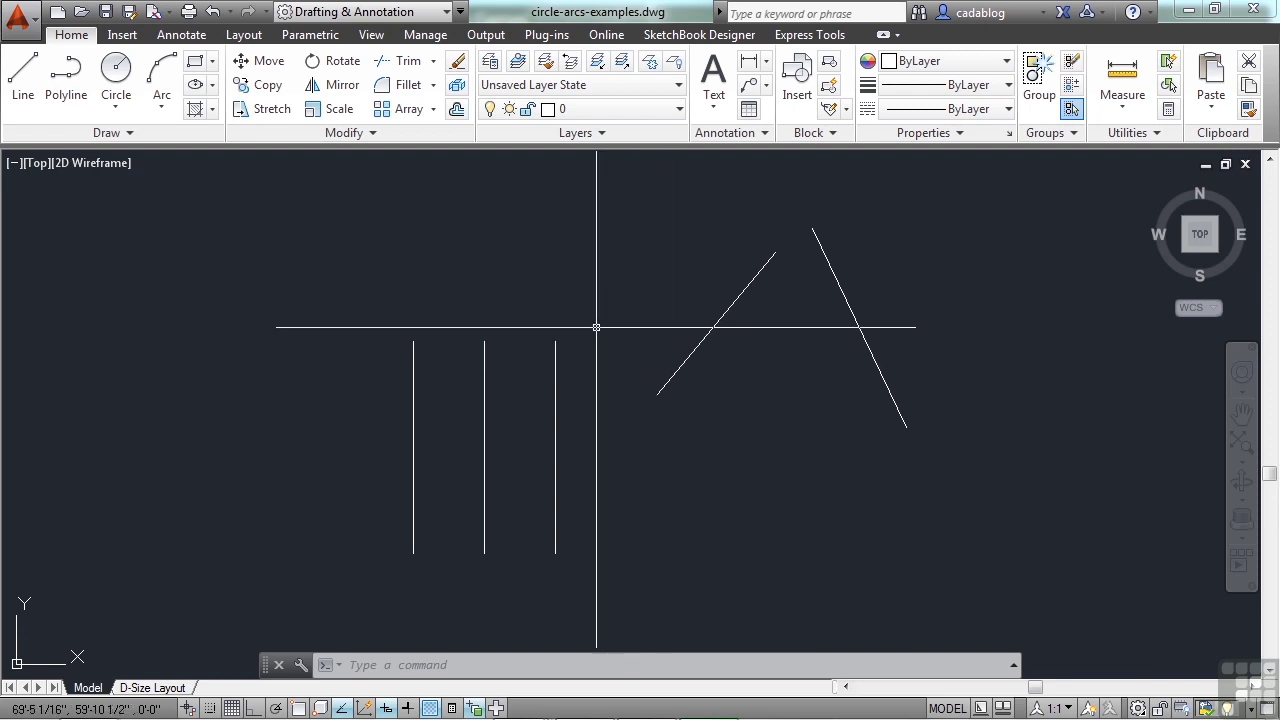
{"action": "type", "text": "c"}
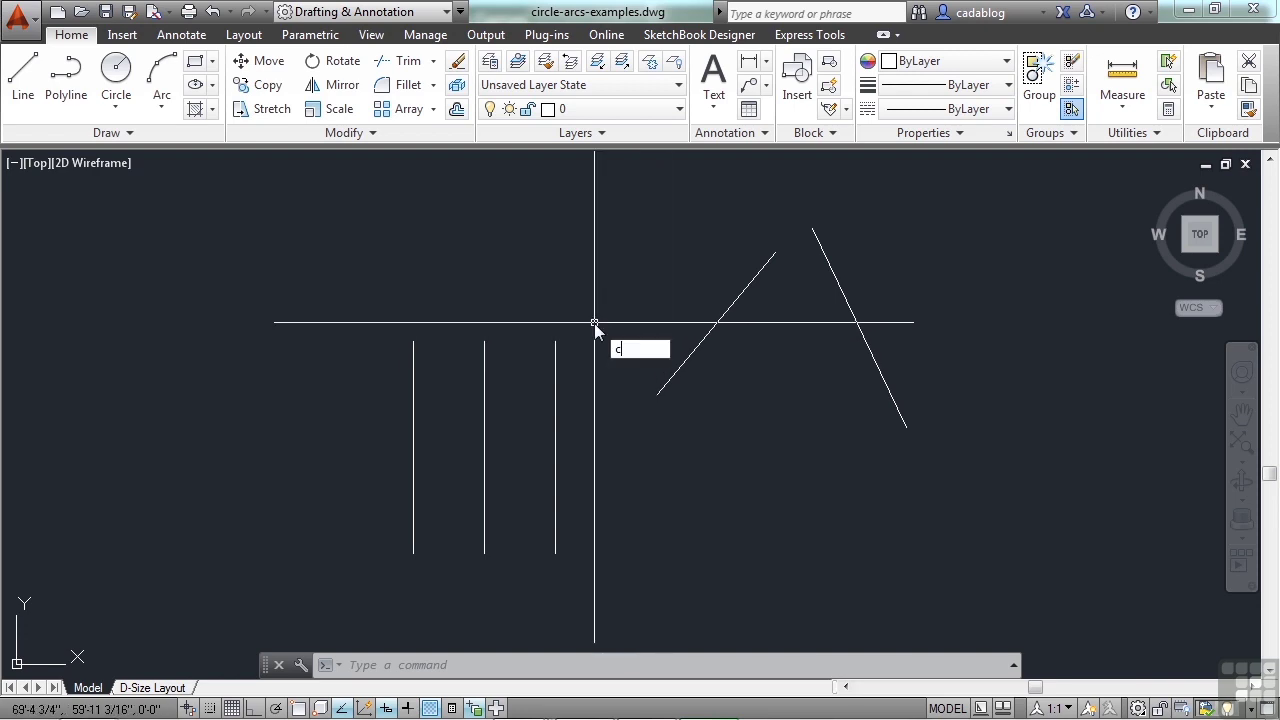
{"action": "key", "text": "Return"}
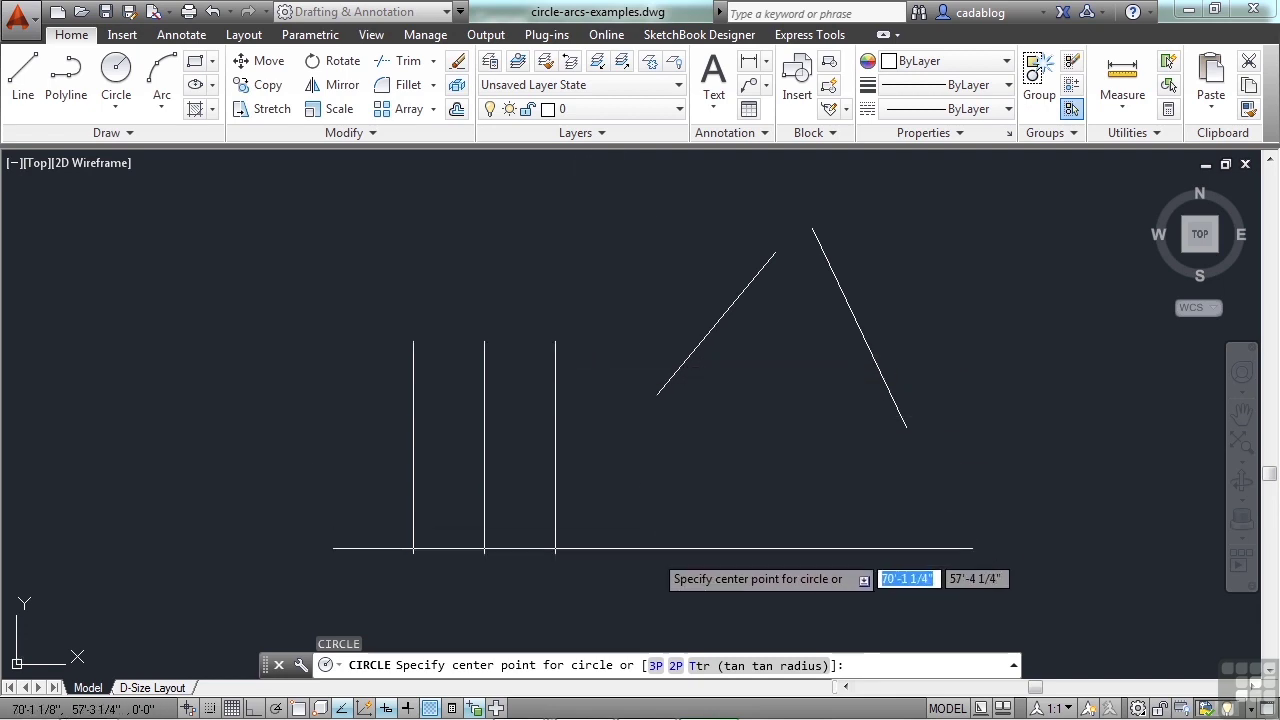
{"action": "left_click", "coordinate": [655, 666]}
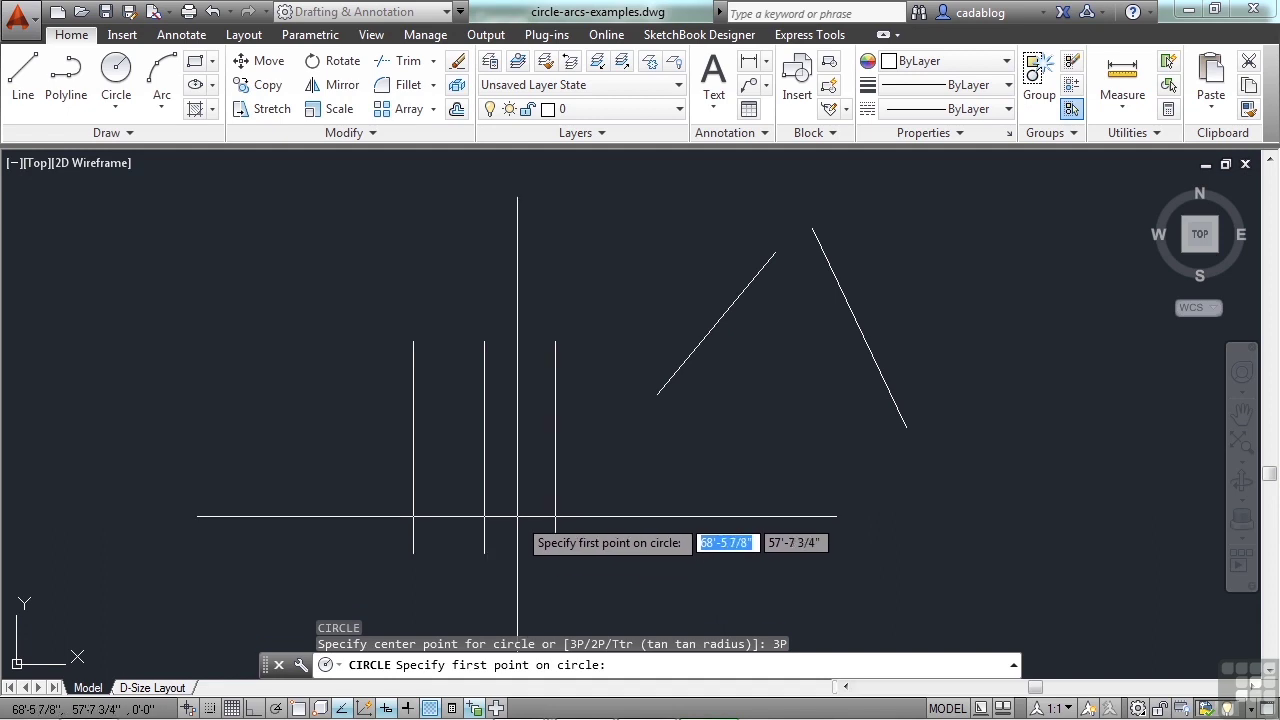
{"action": "type", "text": "mid"}
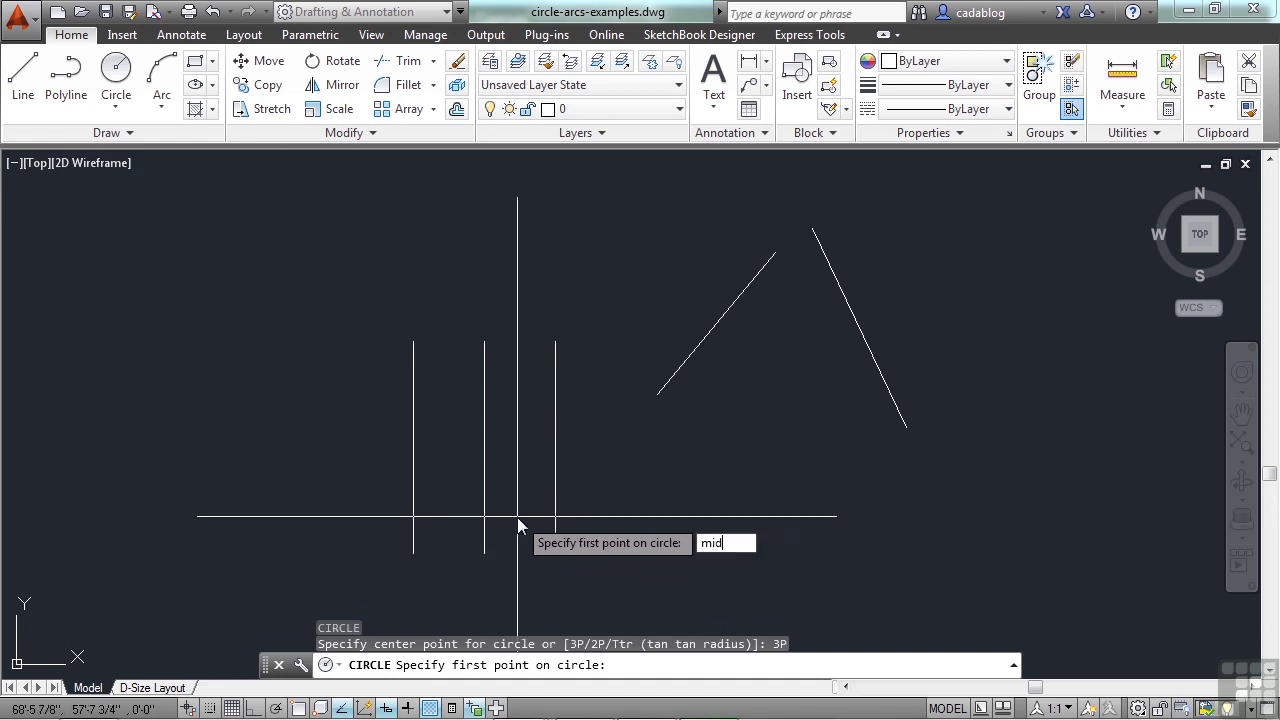
{"action": "key", "text": "Return"}
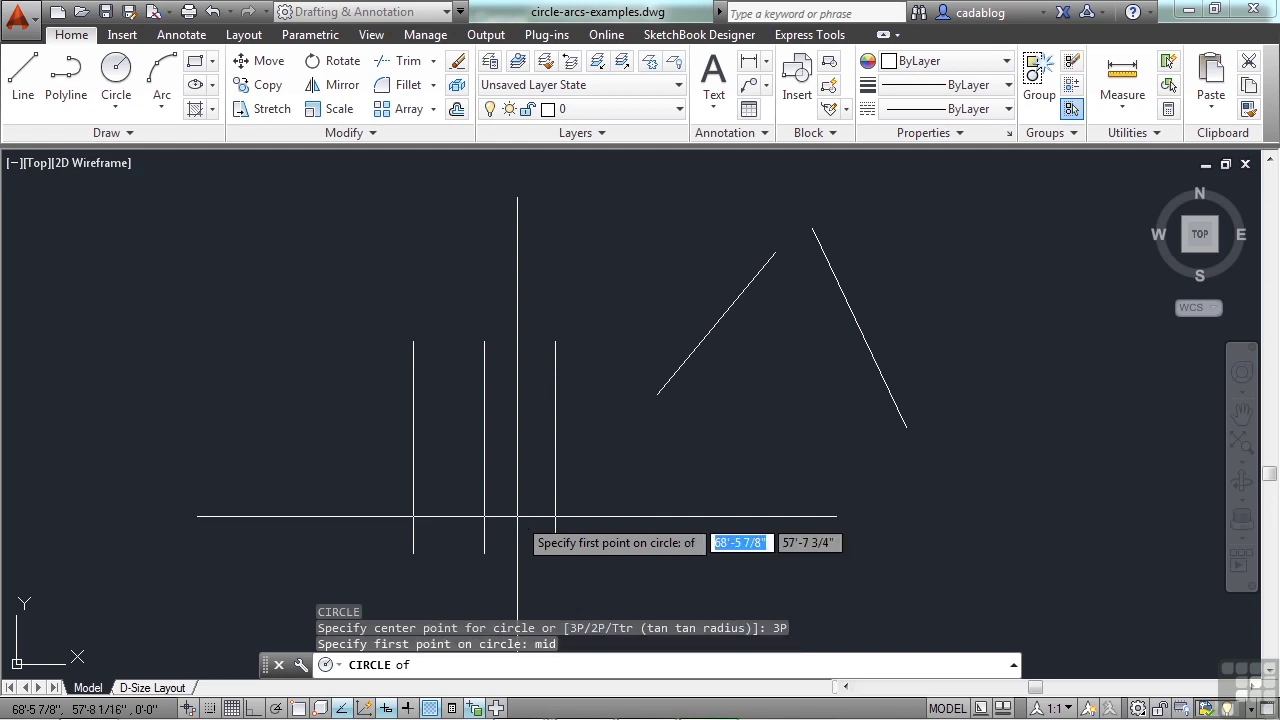
{"action": "left_click", "coordinate": [414, 457]}
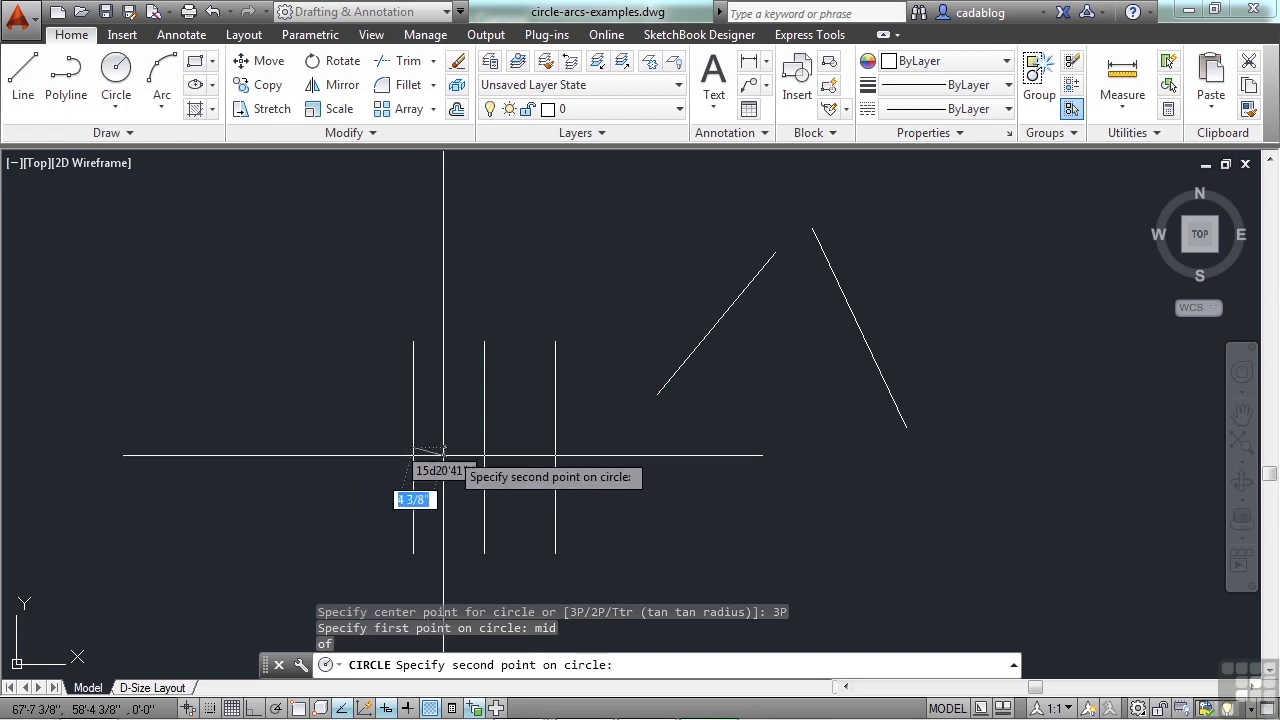
- Complete the three-point circle through the middle vertical line's upper endpoint and the rightmost vertical line's lower endpoint, using endpoint snaps
{"action": "type", "text": "end"}
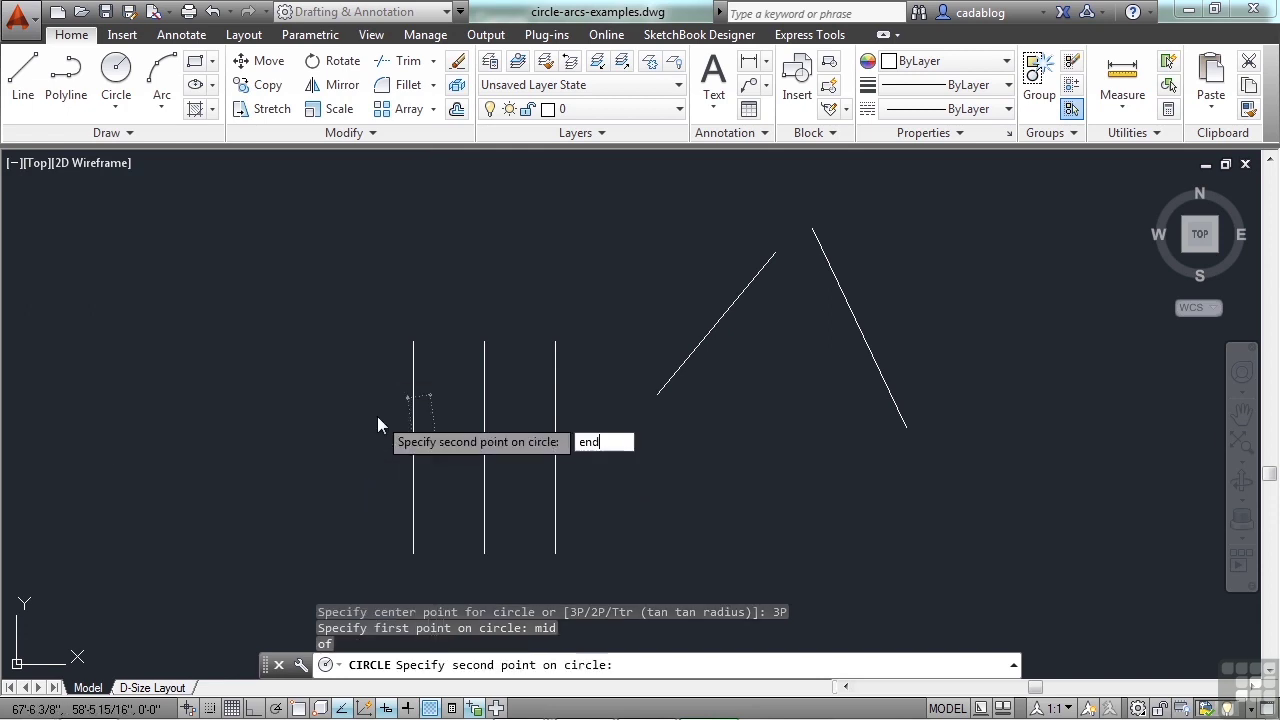
{"action": "key", "text": "Return"}
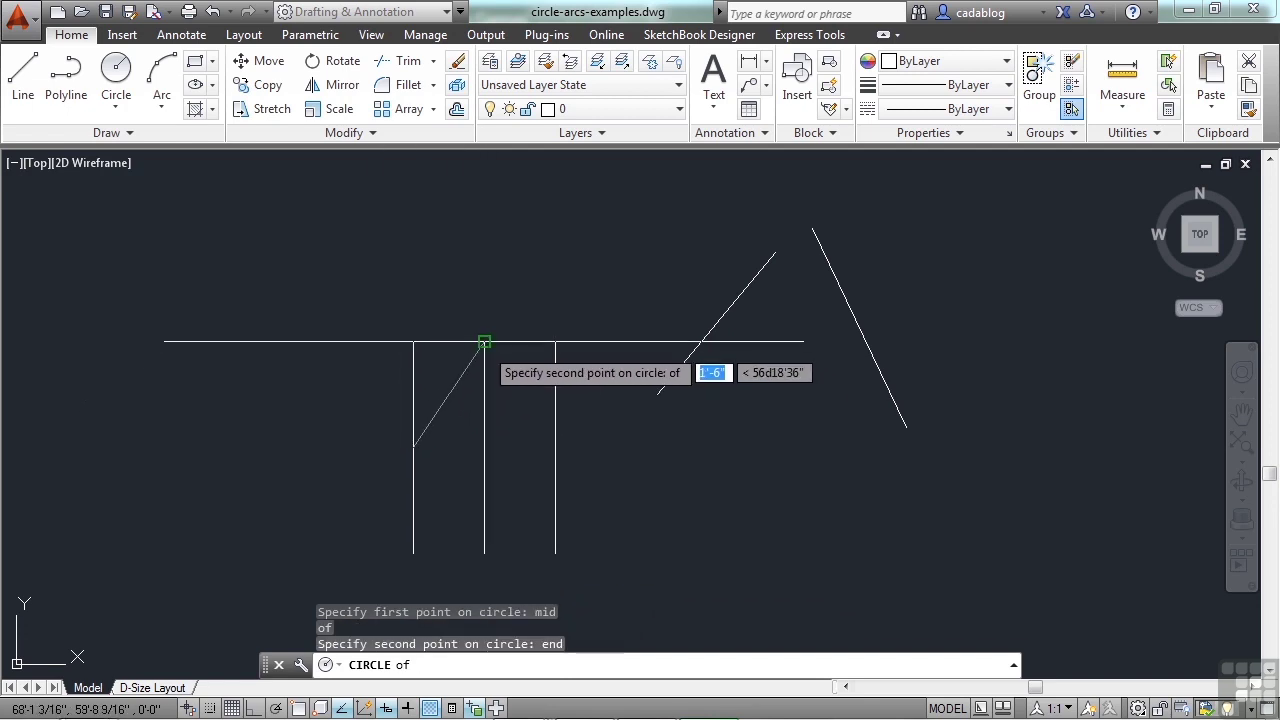
{"action": "left_click", "coordinate": [484, 341]}
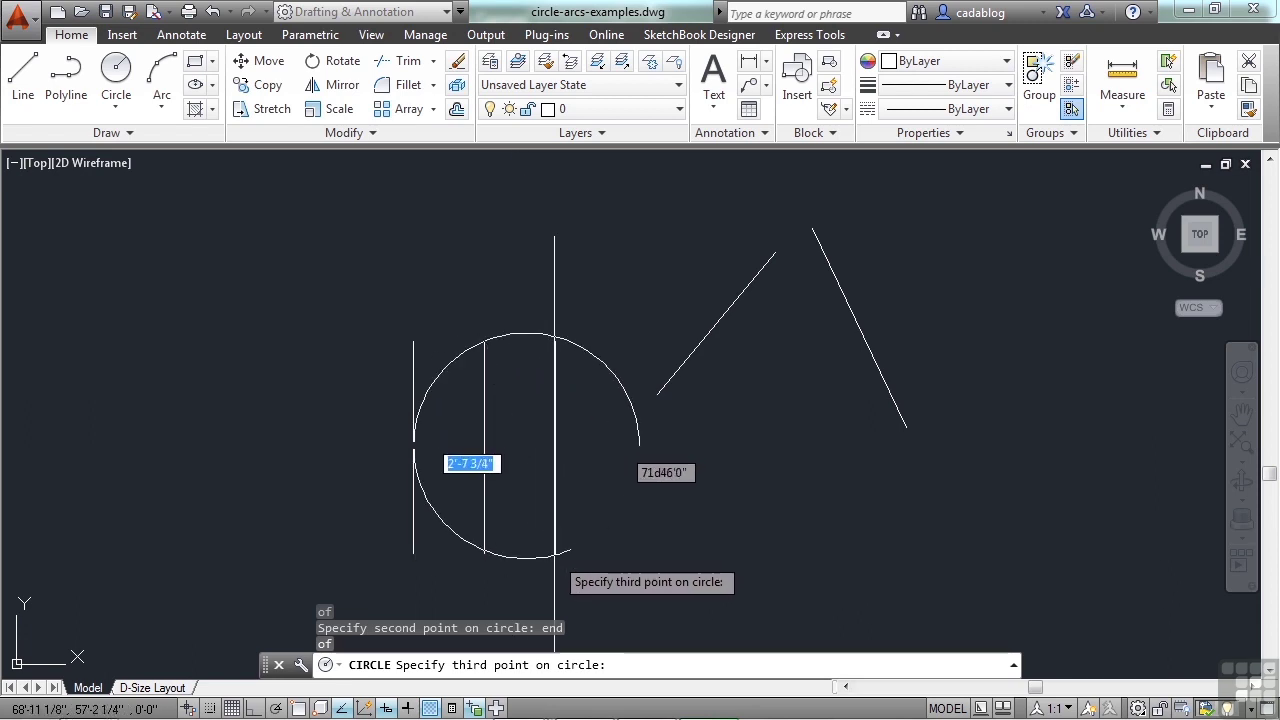
{"action": "type", "text": "end"}
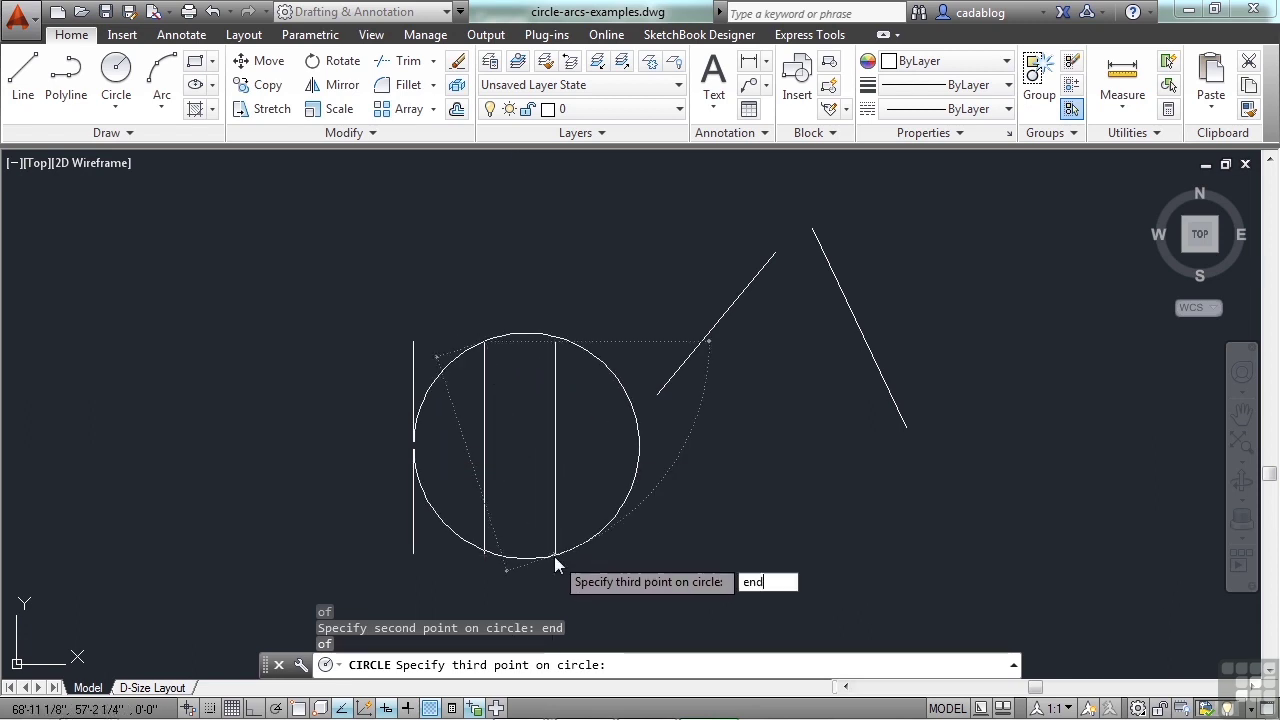
{"action": "key", "text": "Return"}
{"action": "left_click", "coordinate": [555, 553]}
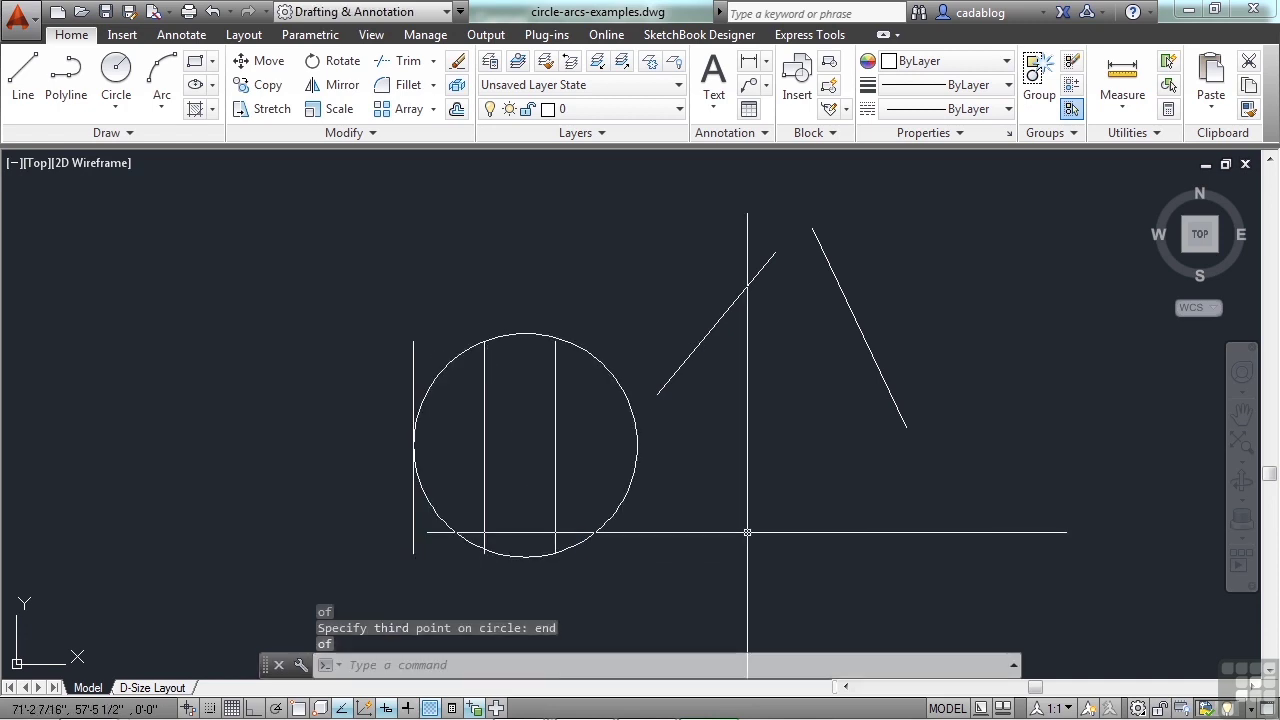
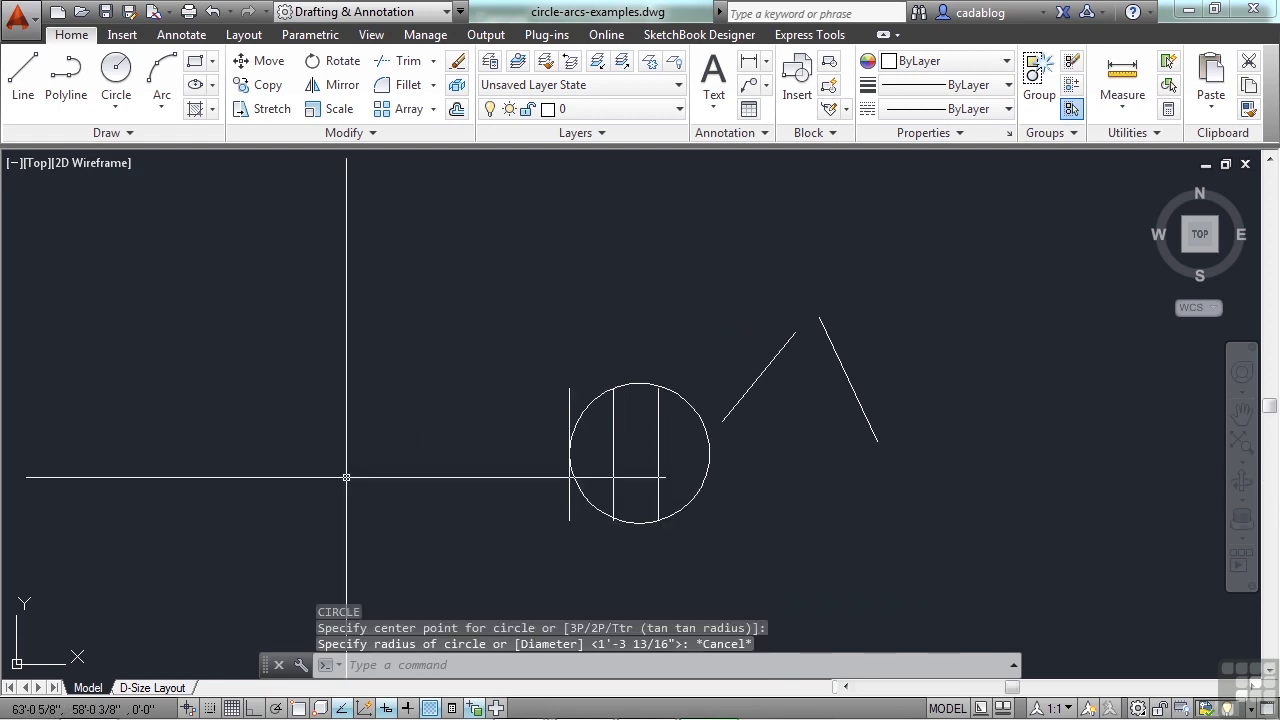
- Draw a freehand three-point (3P) circle in the empty area to the left of the three vertical lines
{"action": "key", "text": "Return"}
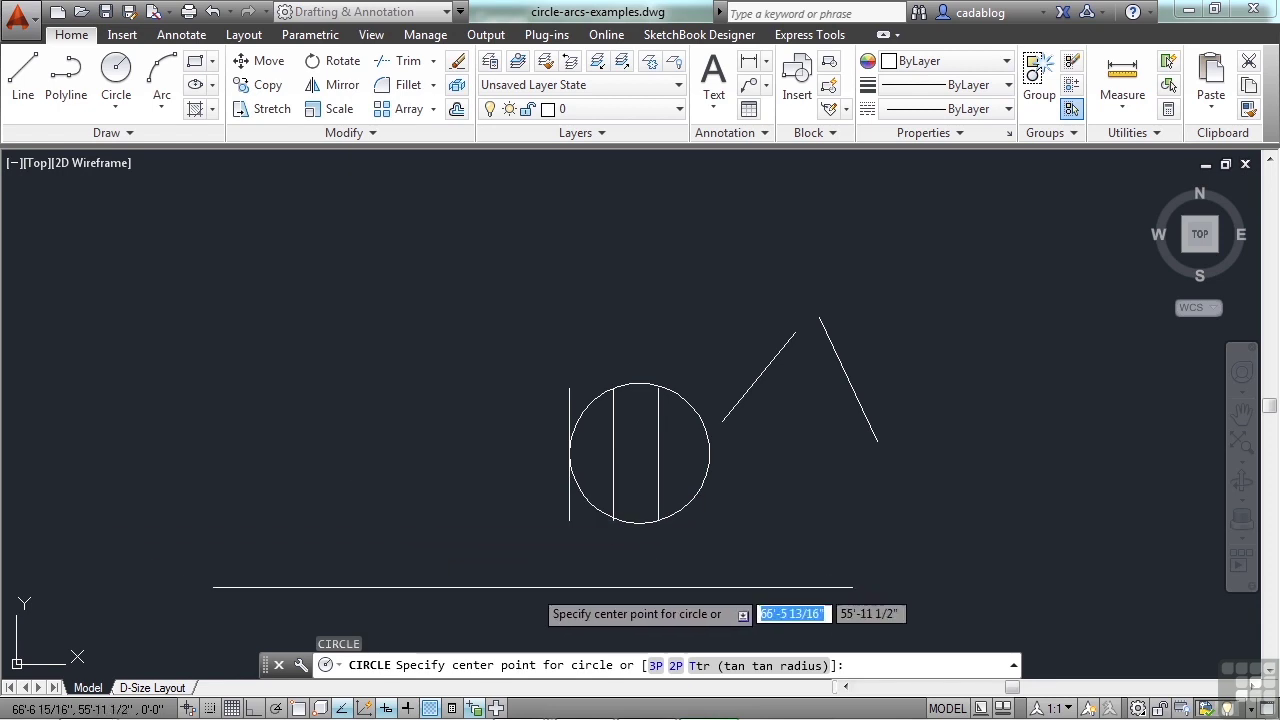
{"action": "type", "text": "3p"}
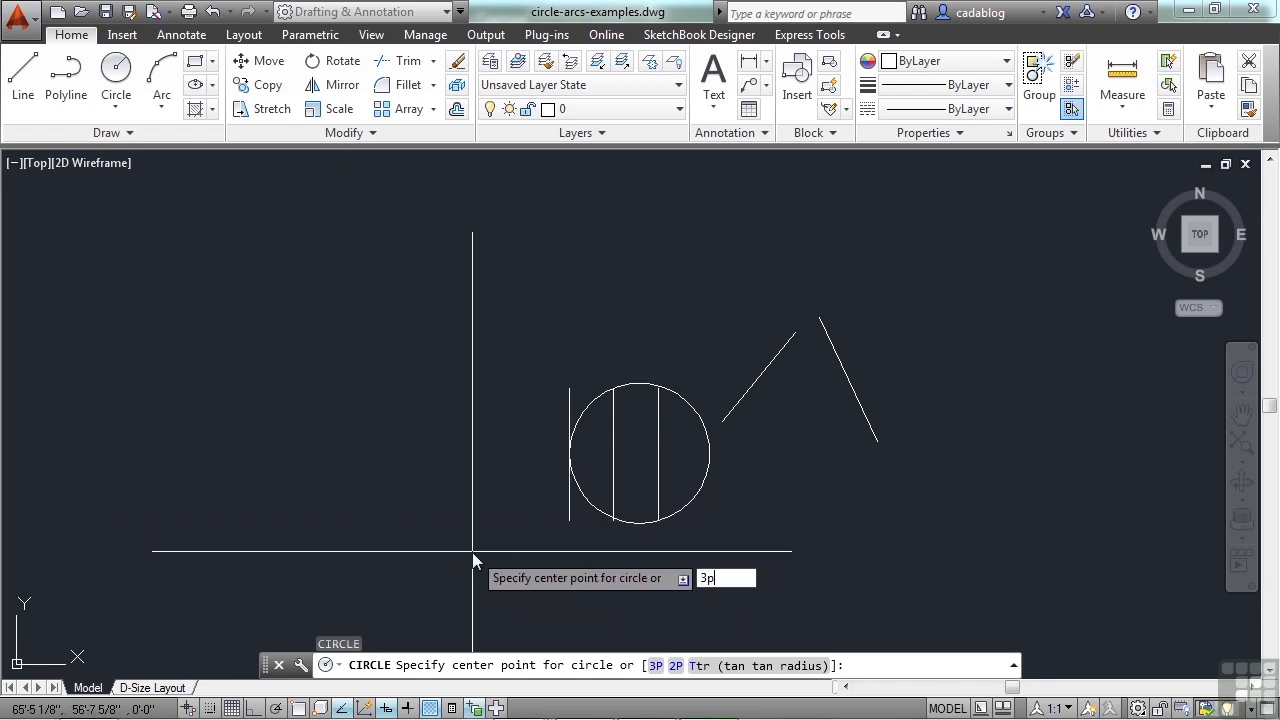
{"action": "key", "text": "Return"}
{"action": "left_click", "coordinate": [233, 463]}
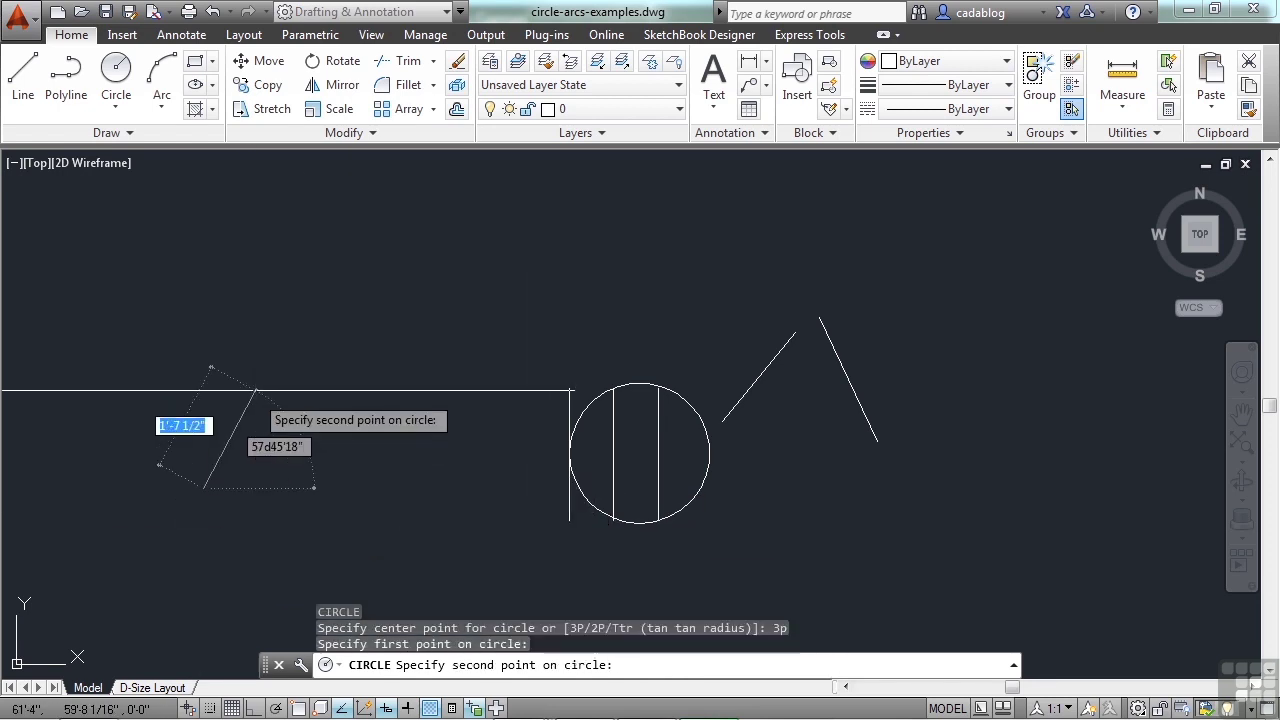
{"action": "left_click", "coordinate": [243, 372]}
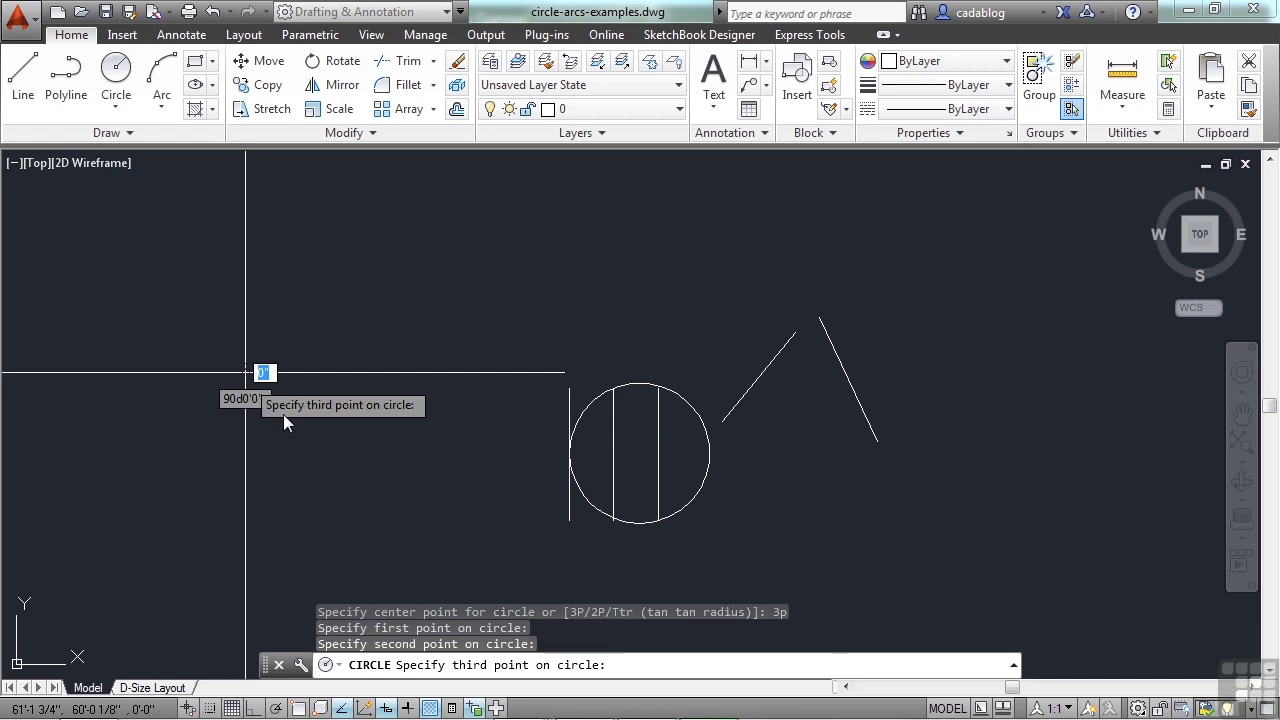
{"action": "left_click", "coordinate": [365, 444]}
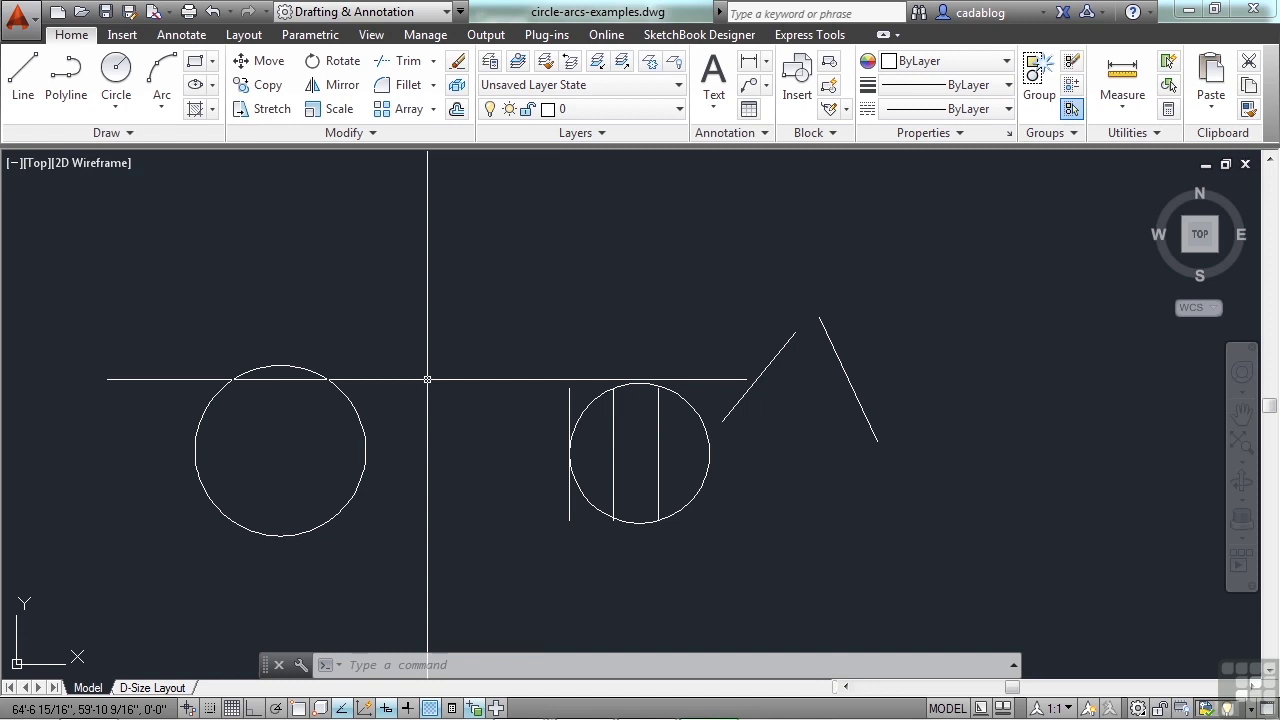
- Draw a slightly smaller two-point (2P) circle straight up from the freehand circle's top quadrant, with Ortho on
{"action": "type", "text": "c"}
{"action": "key", "text": "Return"}
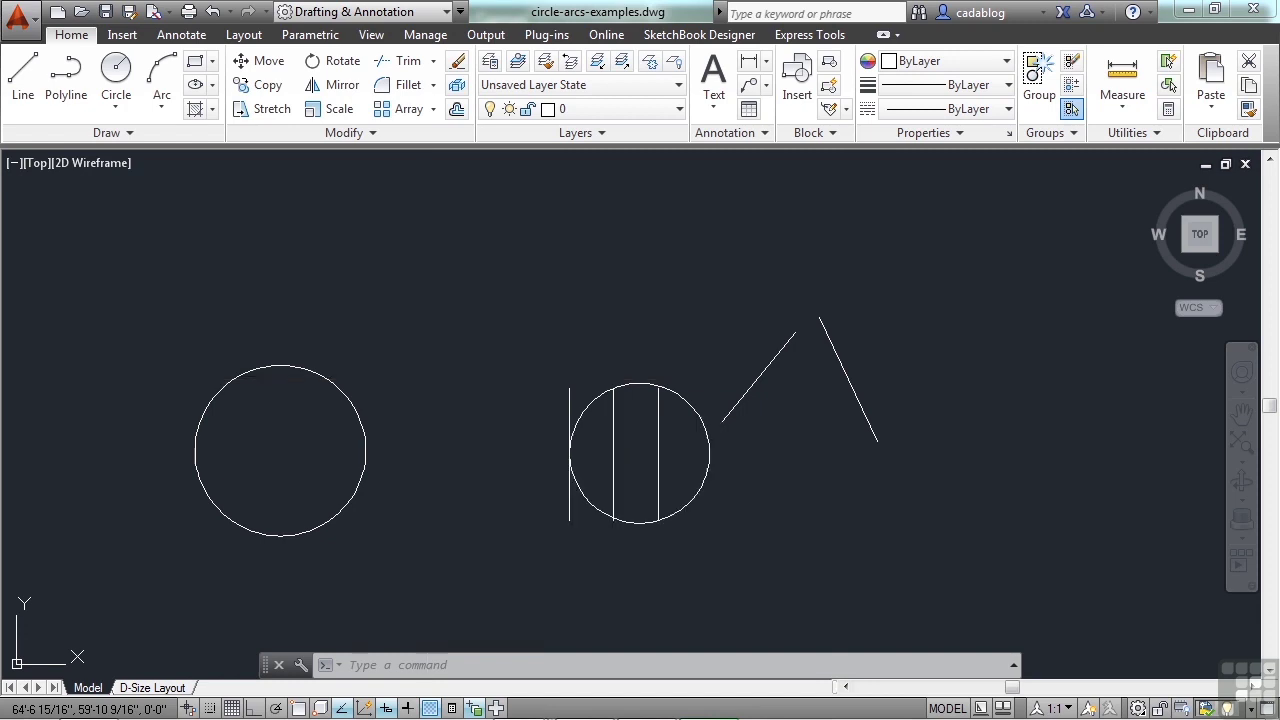
{"action": "type", "text": "2"}
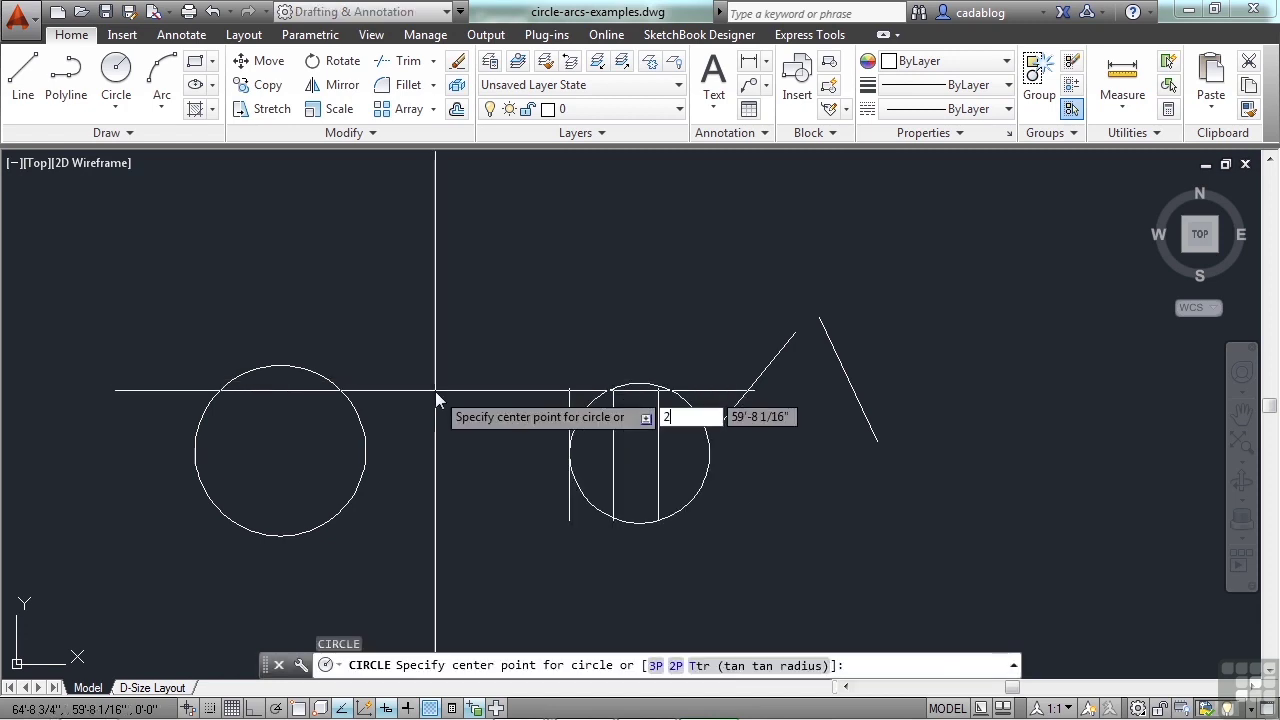
{"action": "type", "text": "p"}
{"action": "key", "text": "Return"}
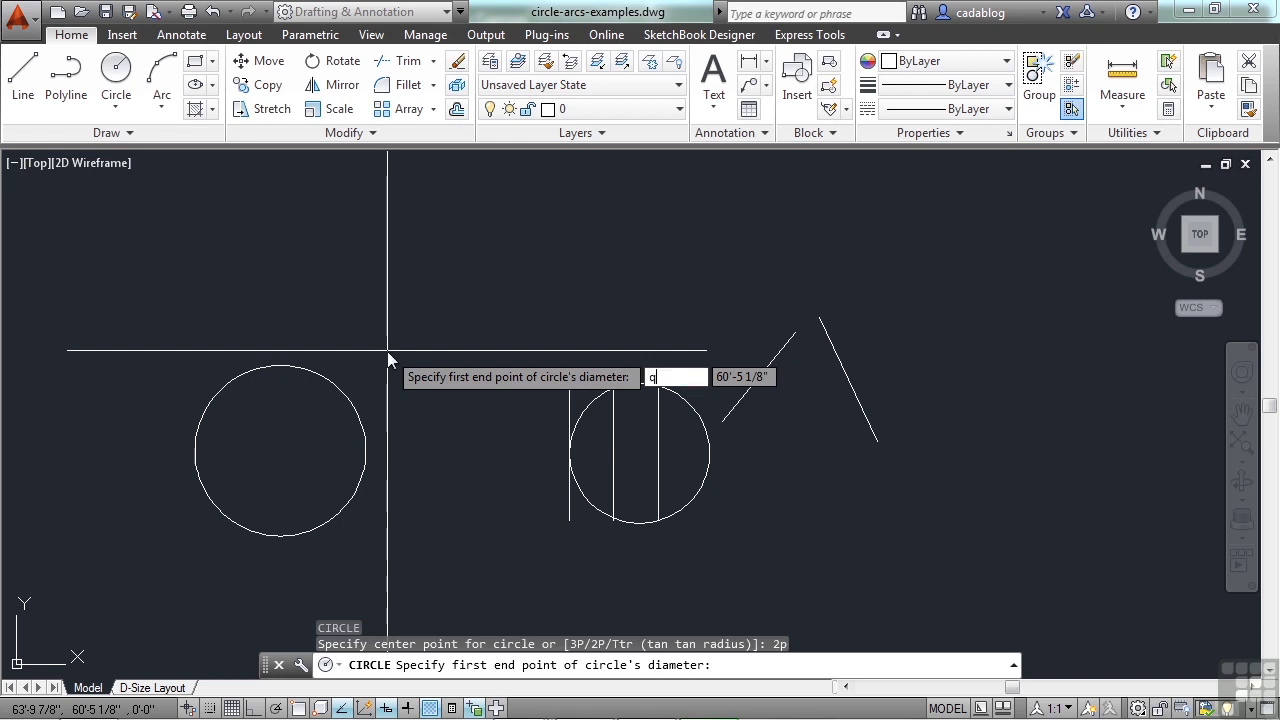
{"action": "key", "text": "Return"}
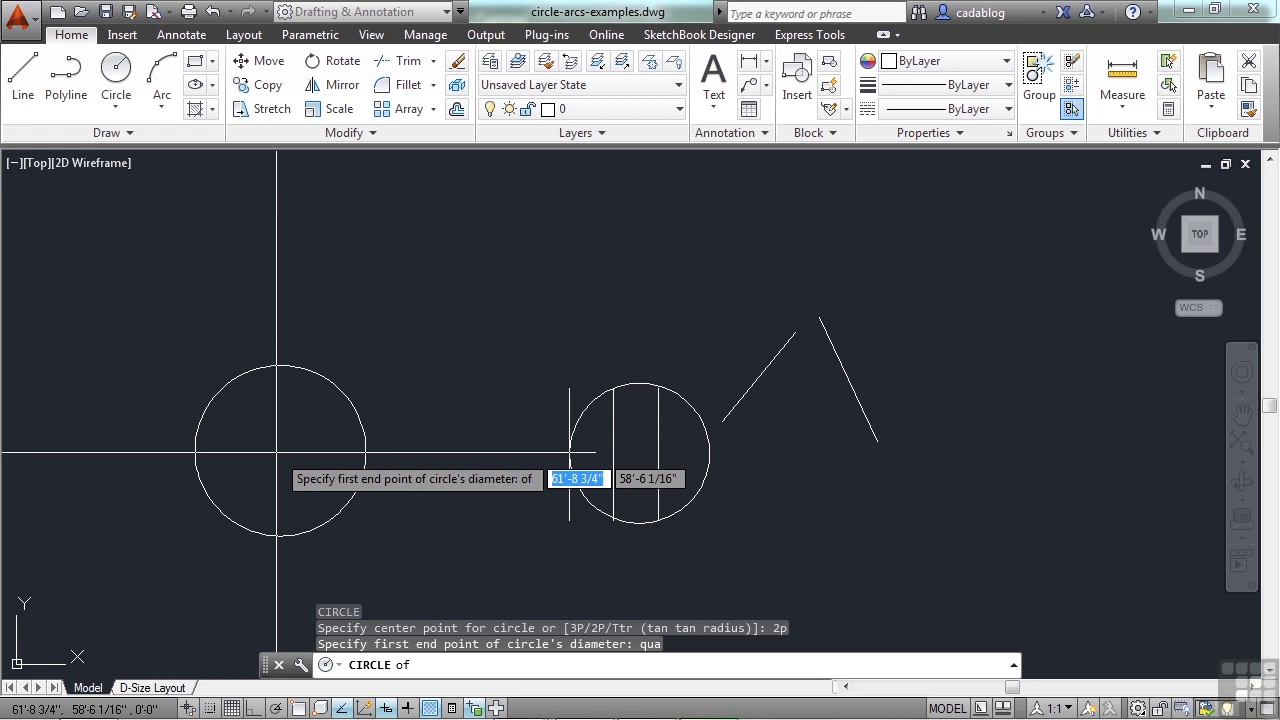
{"action": "left_click", "coordinate": [280, 365]}
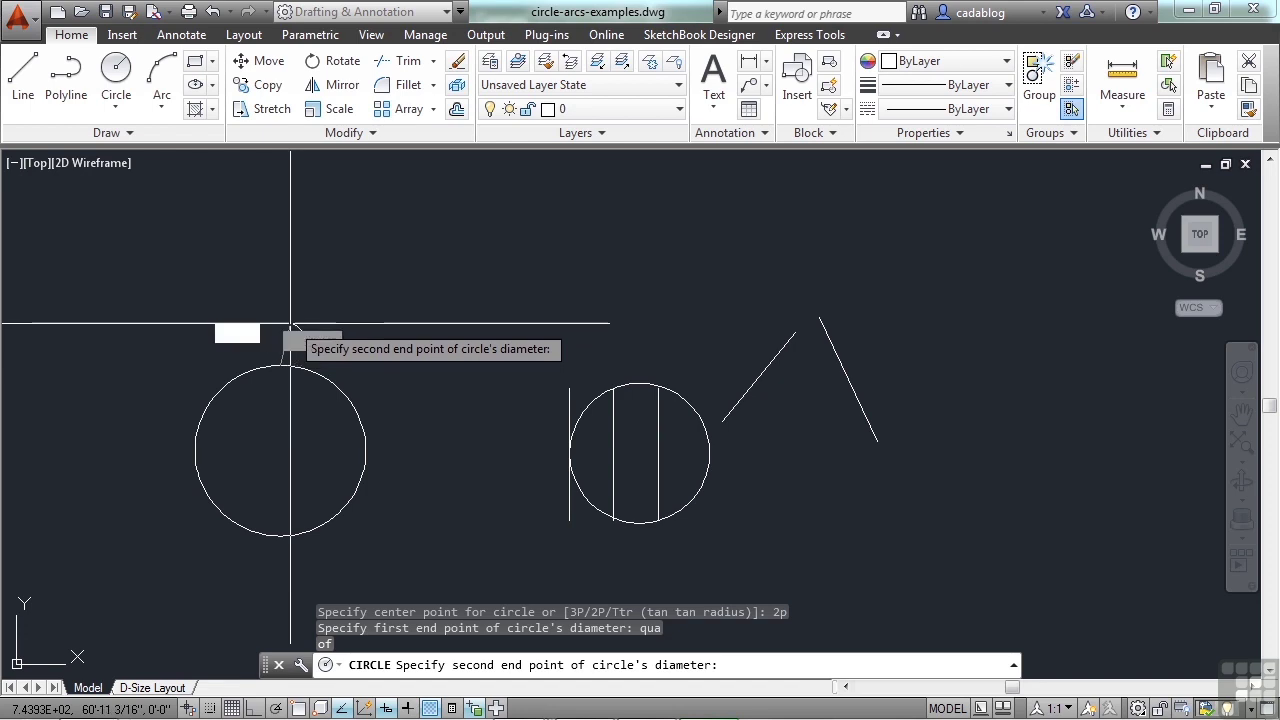
{"action": "key", "text": "F8"}
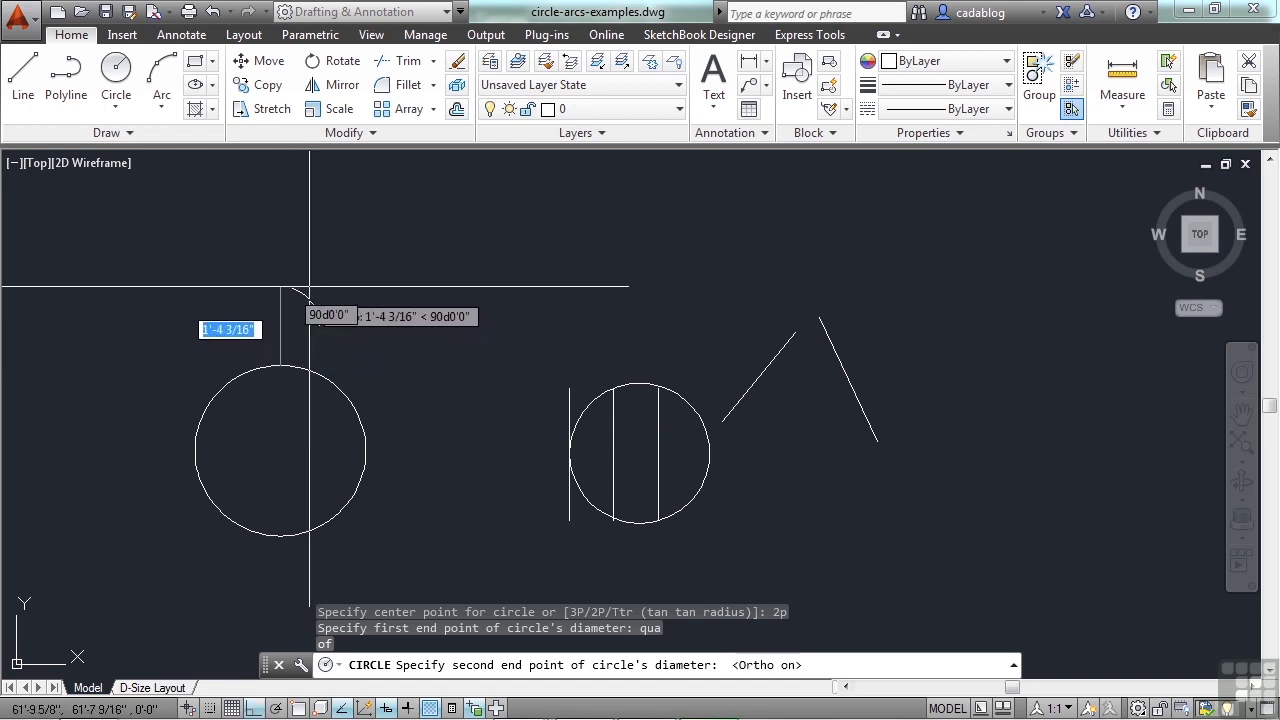
{"action": "middle_click_drag", "start_coordinate": [309, 283], "coordinate": [335, 327]}
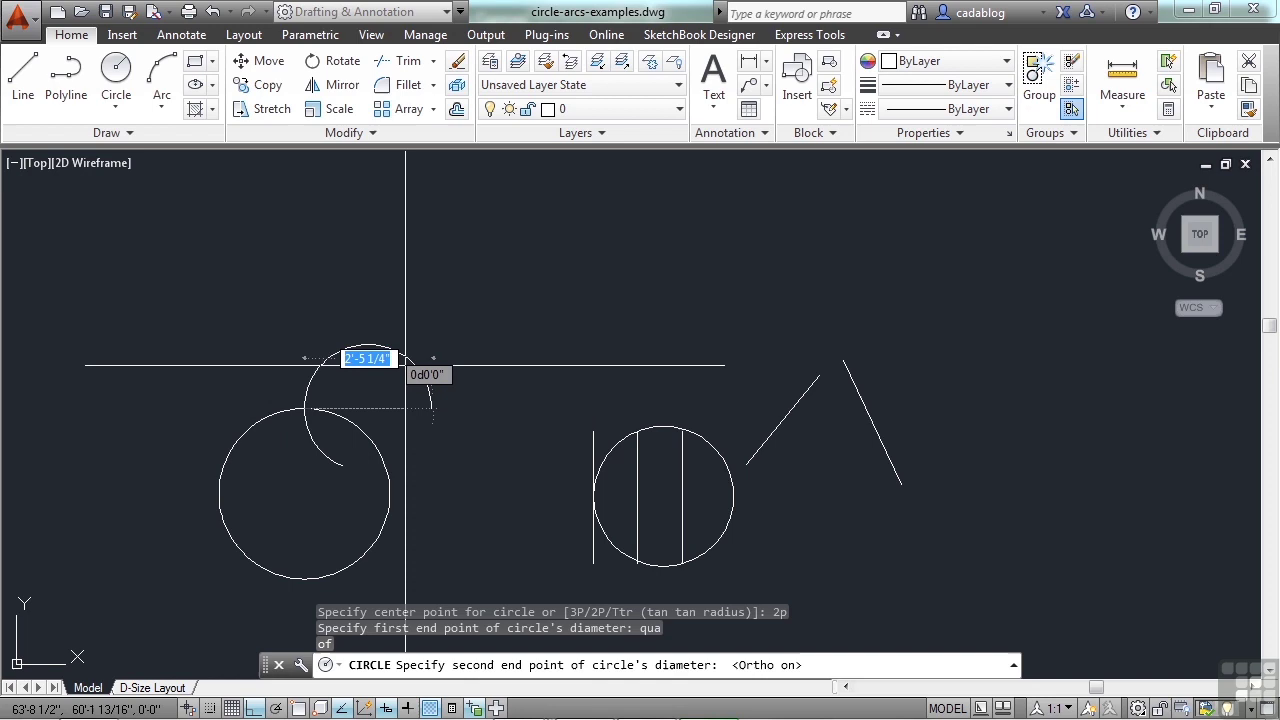
{"action": "left_click", "coordinate": [337, 276]}
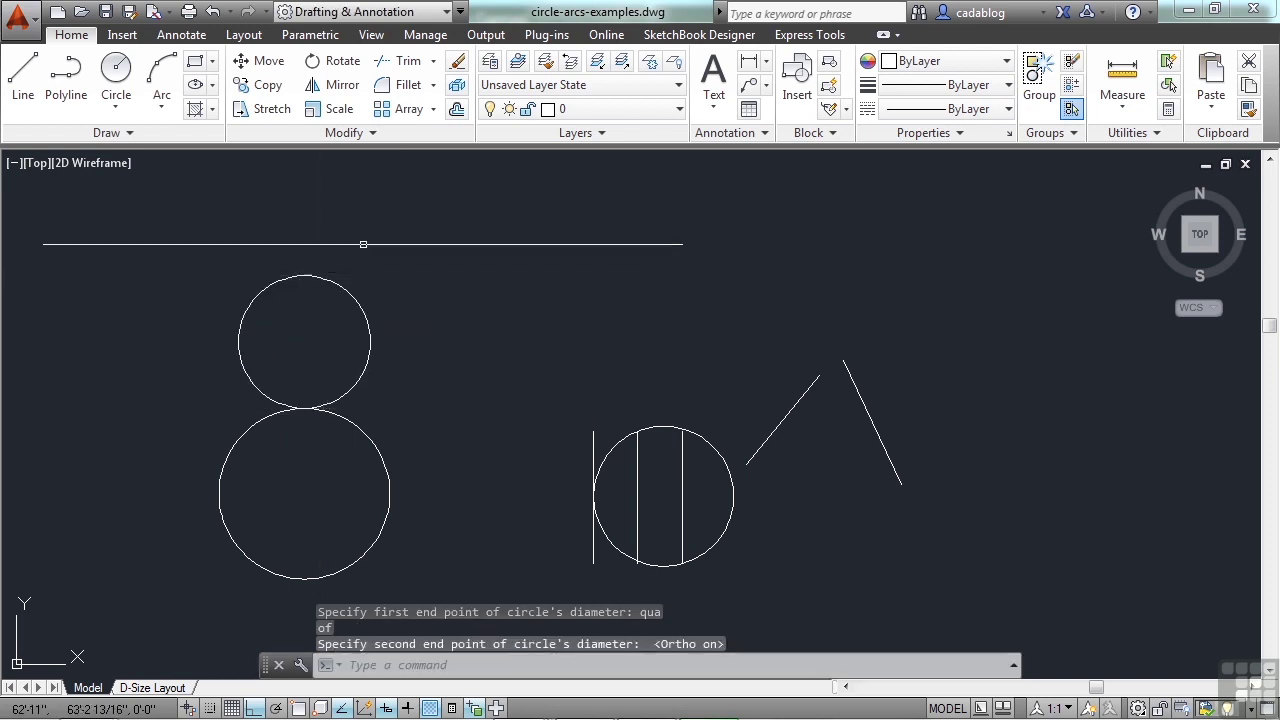
- Stack a third, smaller two-point (2P) circle straight above the second one, starting from its top quadrant
{"action": "key", "text": "Return"}
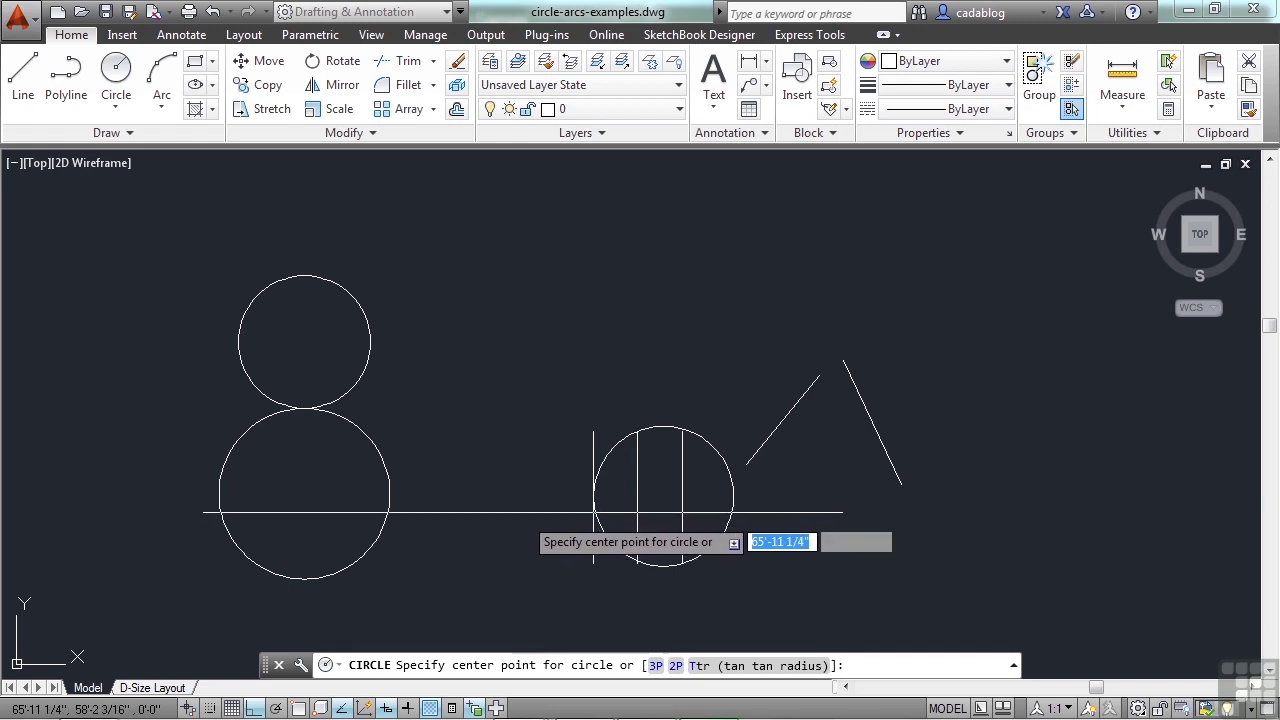
{"action": "left_click", "coordinate": [676, 666]}
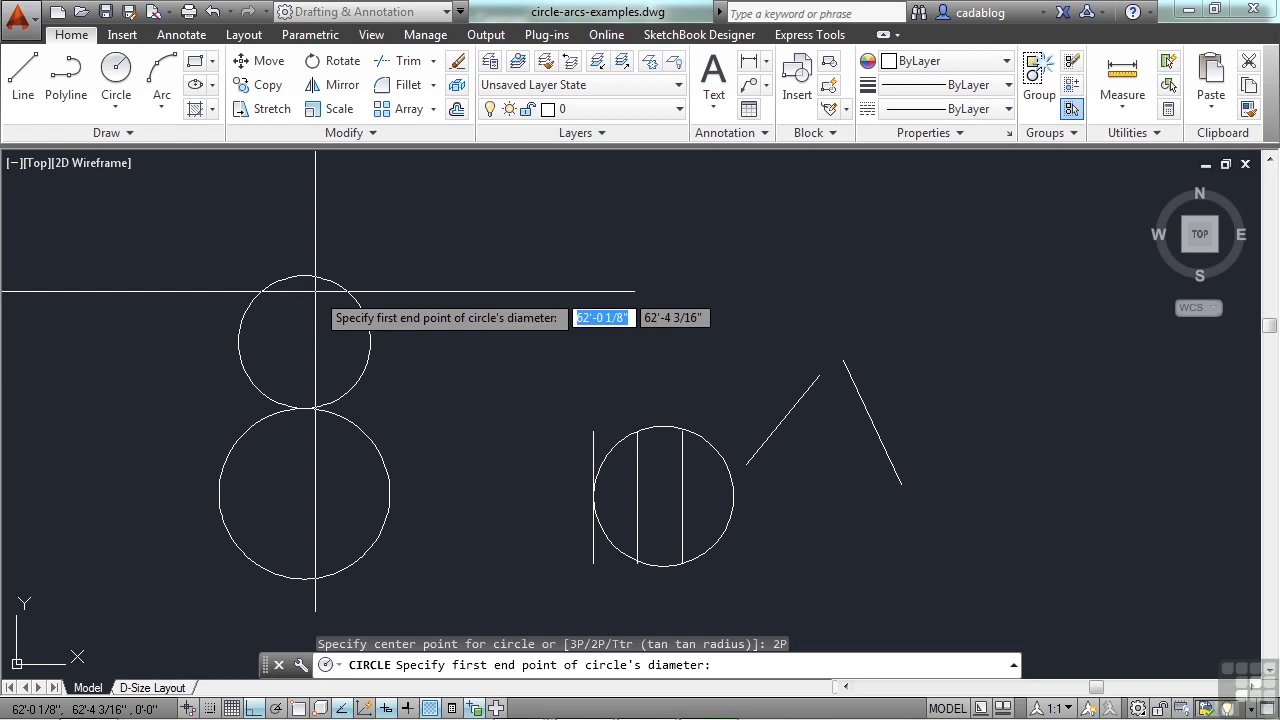
{"action": "key", "text": "Return"}
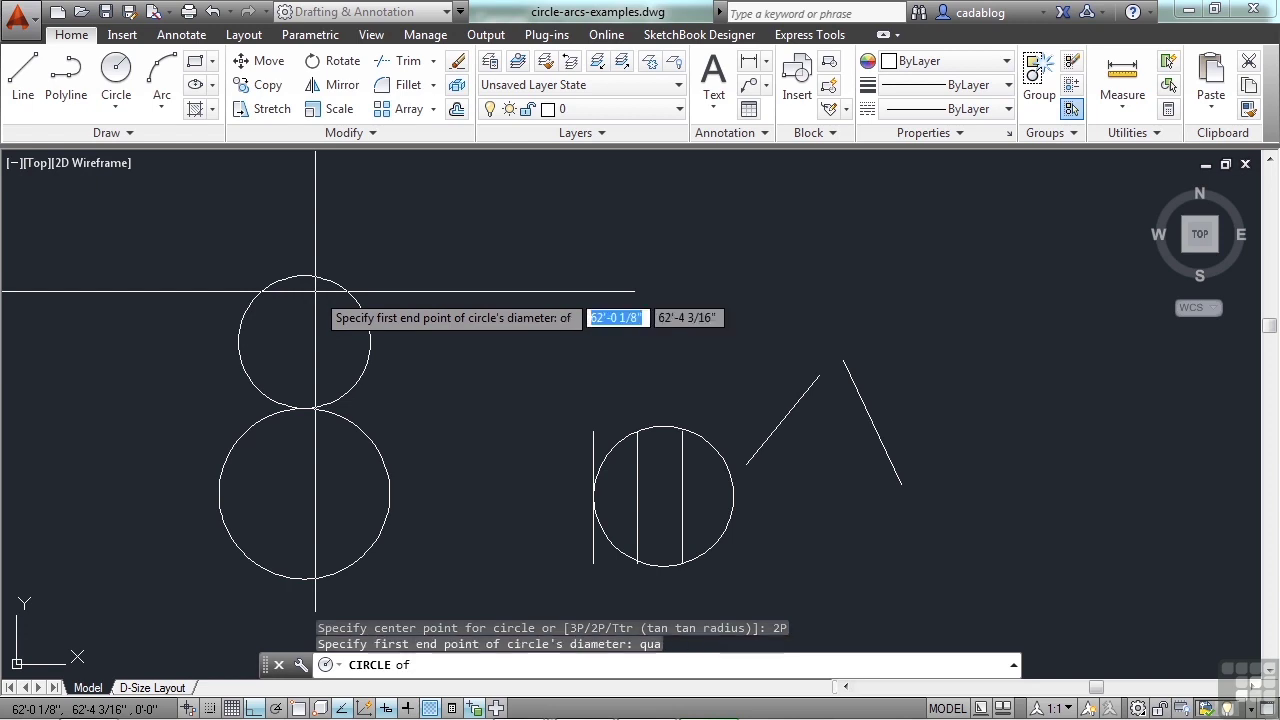
{"action": "left_click", "coordinate": [305, 277]}
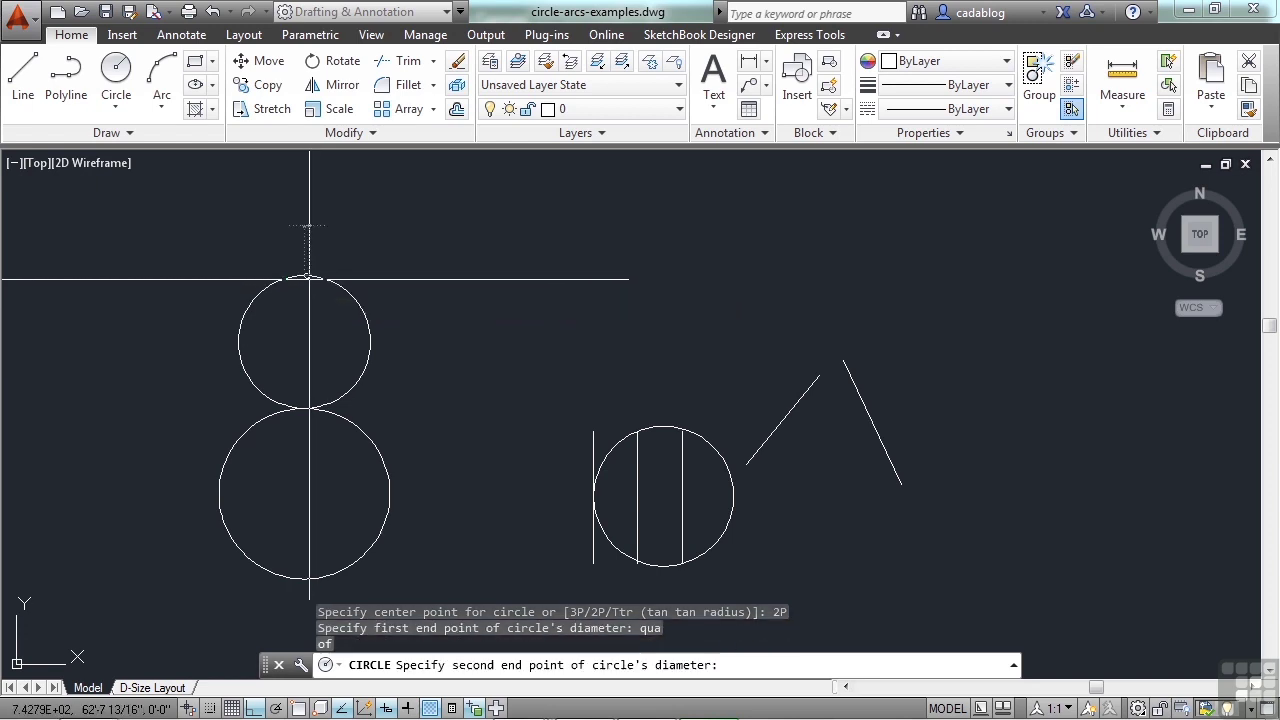
{"action": "left_click", "coordinate": [305, 177]}
- Draw a tan-tan-radius (Ttr) circle of radius 5 tangent to the two slanted lines
{"action": "middle_click_drag", "start_coordinate": [400, 258], "coordinate": [545, 249]}
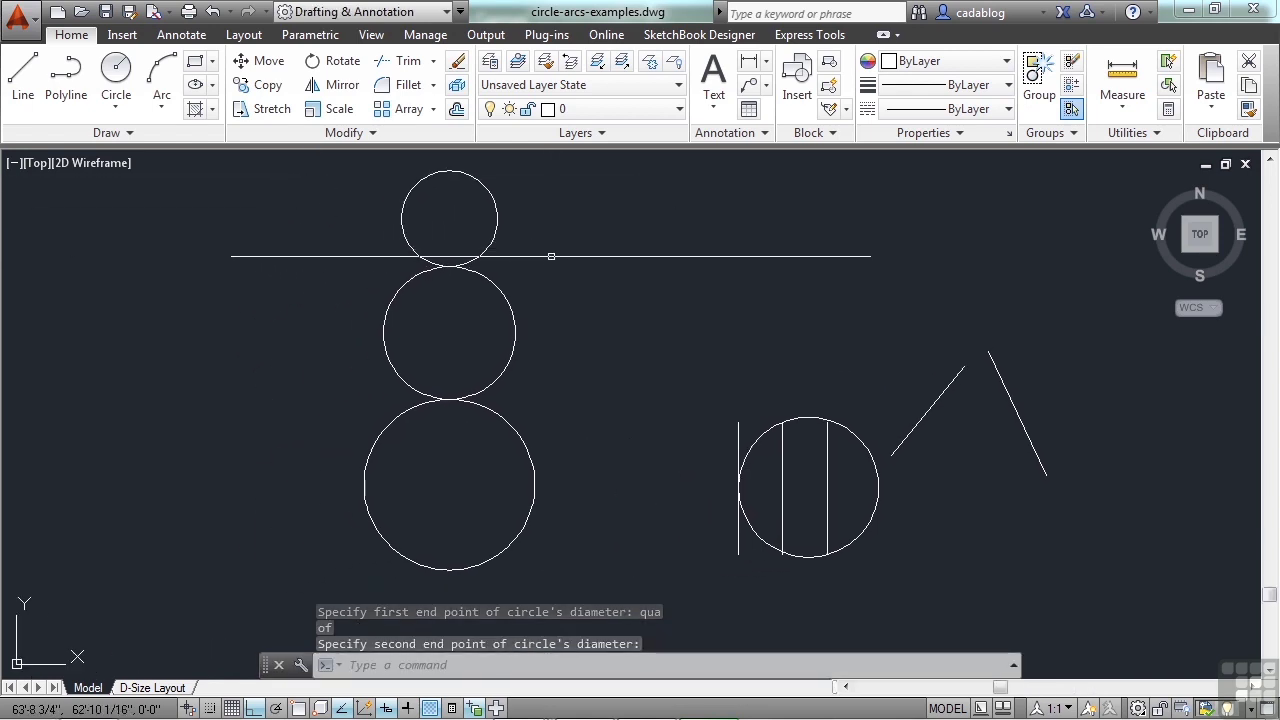
{"action": "scroll", "coordinate": [566, 304], "scroll_direction": "down", "scroll_amount": 2}
{"action": "middle_click_drag", "start_coordinate": [597, 319], "coordinate": [510, 330]}
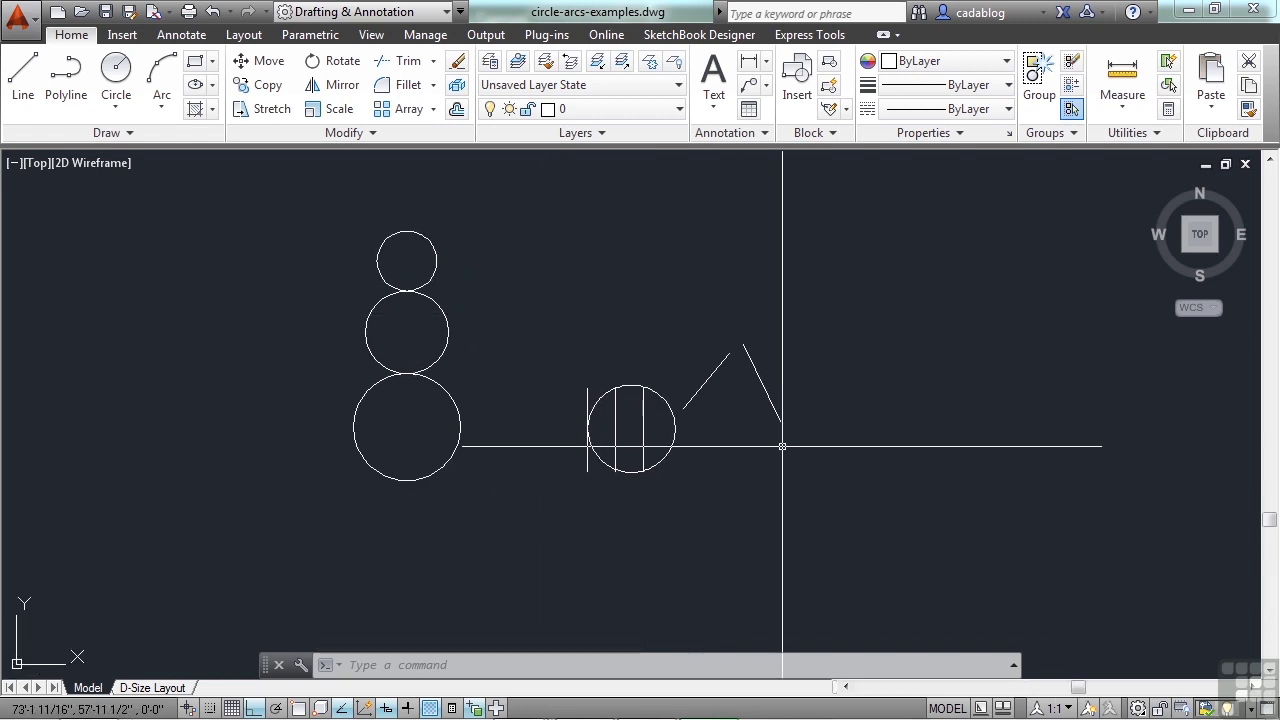
{"action": "type", "text": "c"}
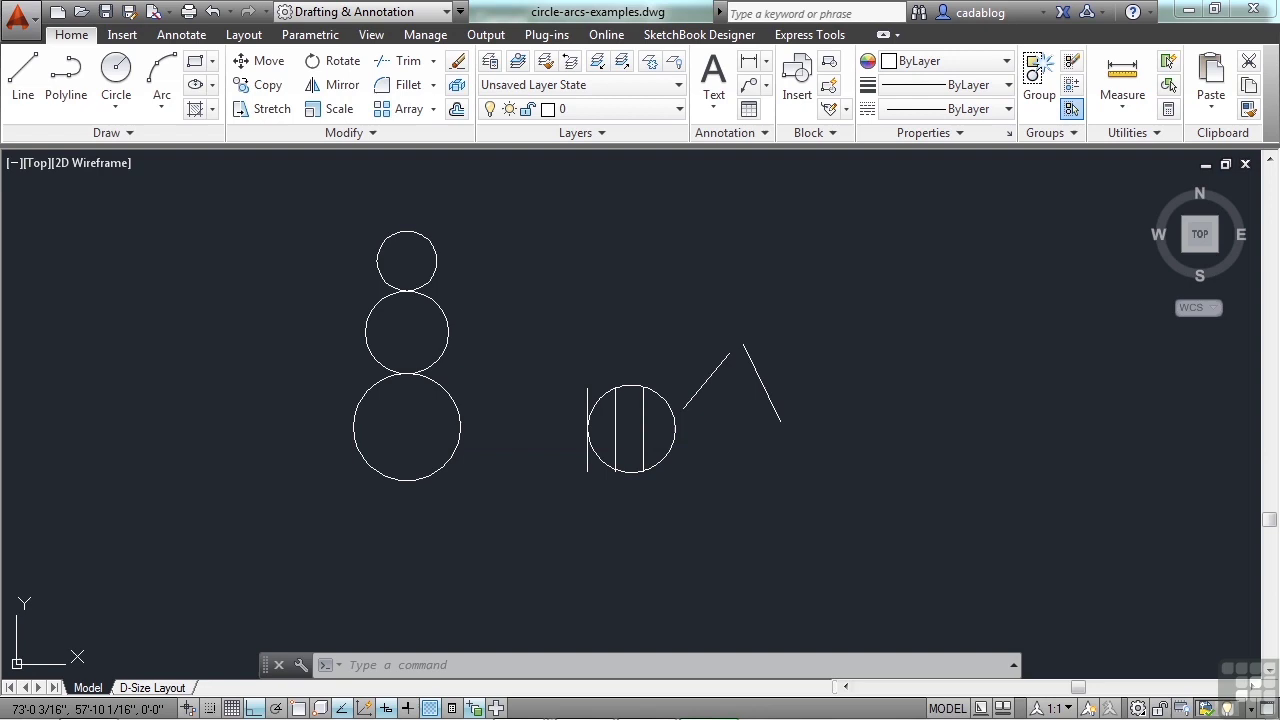
{"action": "key", "text": "Return"}
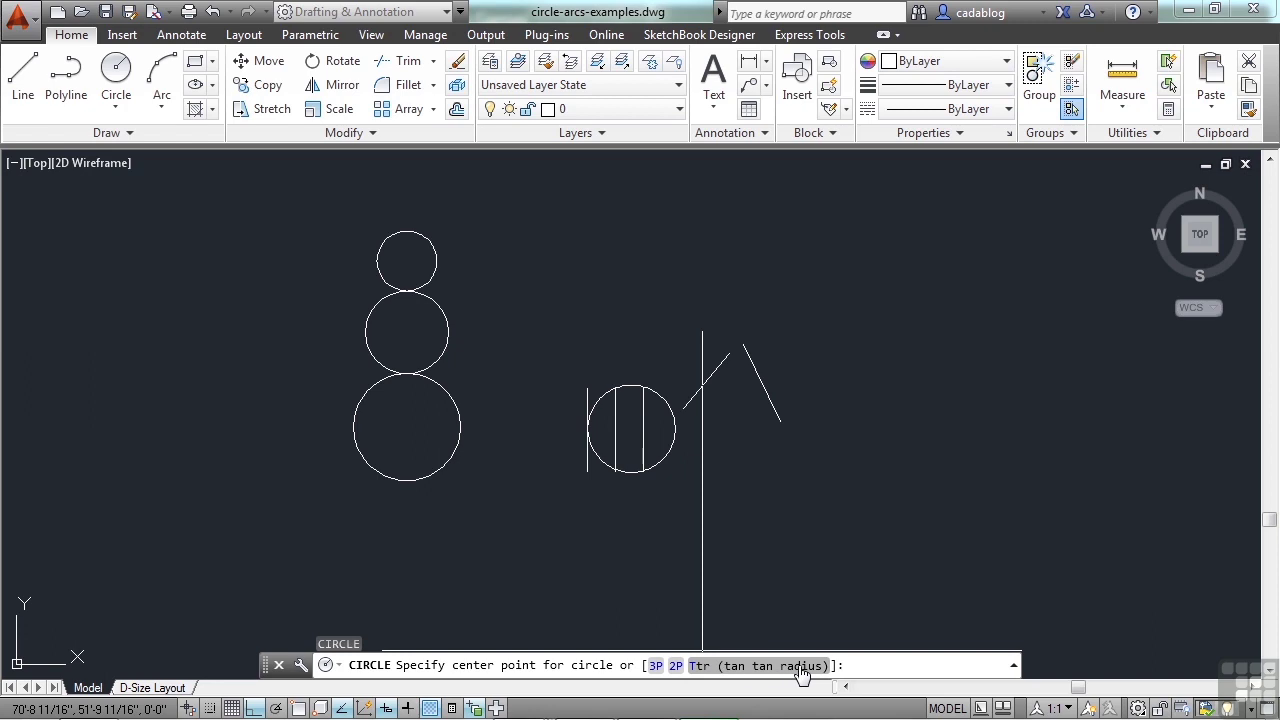
{"action": "type", "text": "t"}
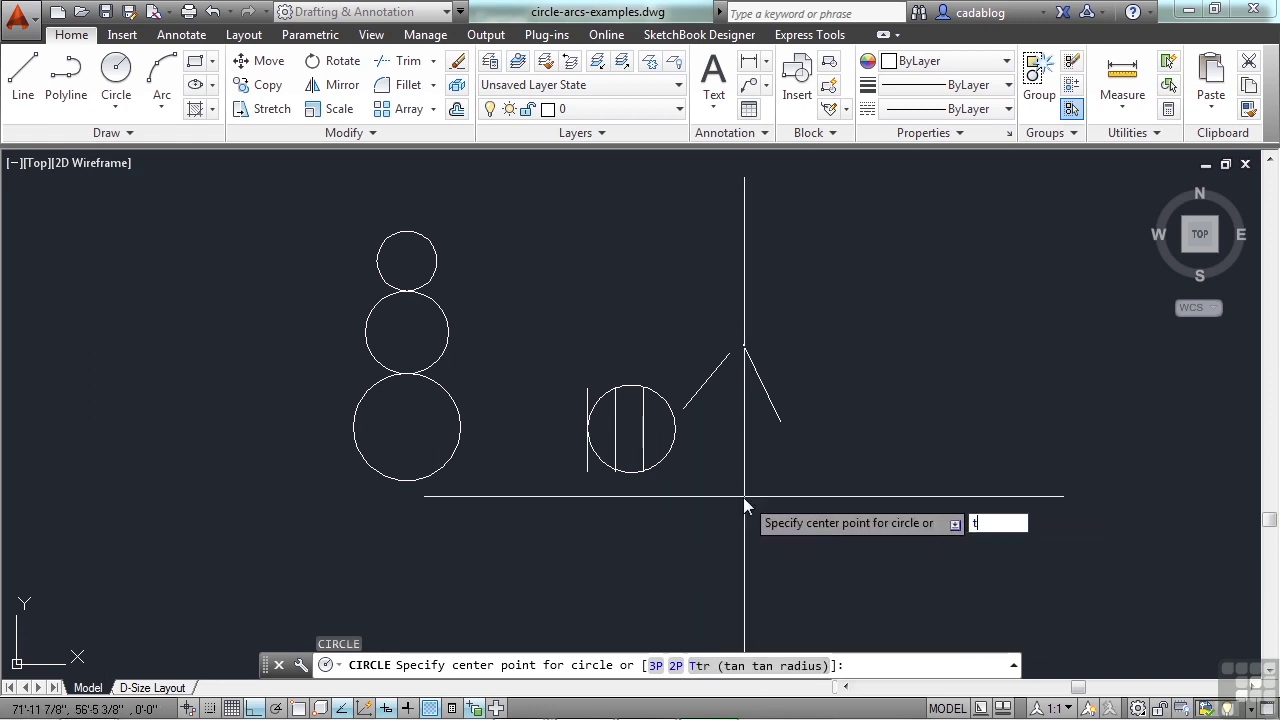
{"action": "key", "text": "Return"}
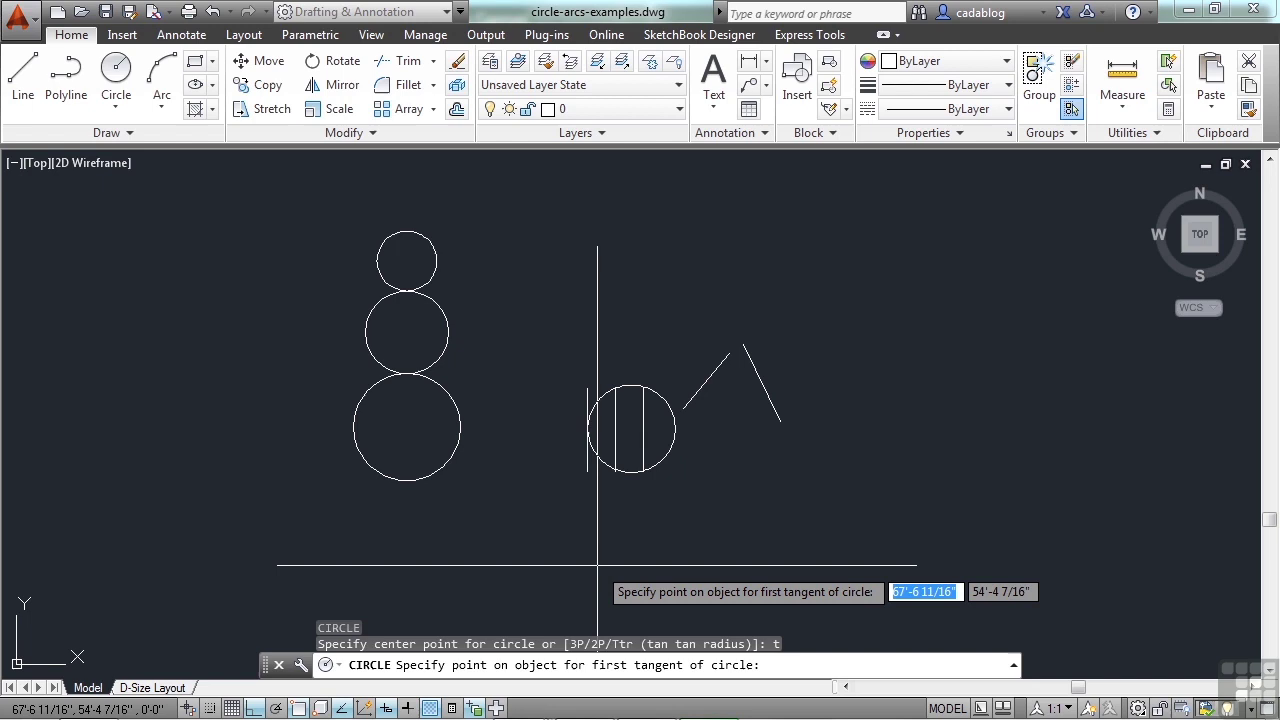
{"action": "scroll", "coordinate": [740, 385], "scroll_direction": "up", "scroll_amount": 2}
{"action": "scroll", "coordinate": [740, 382], "scroll_direction": "up", "scroll_amount": 3}
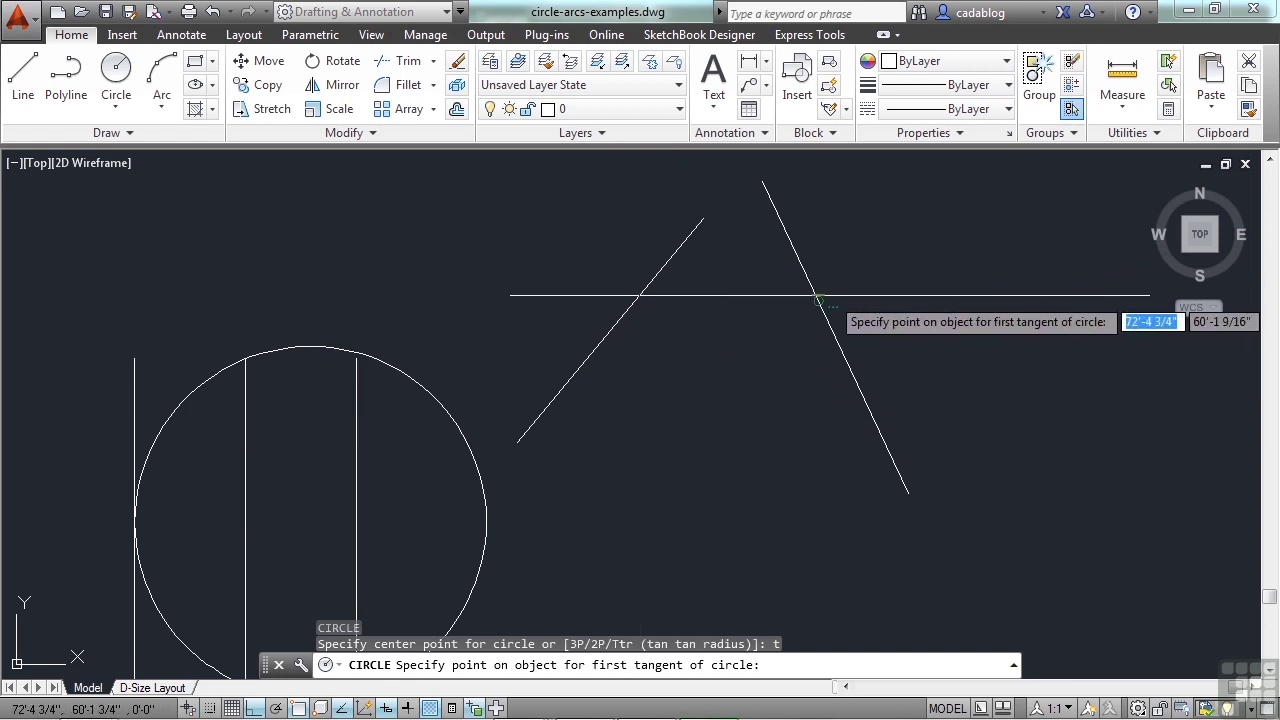
{"action": "left_click", "coordinate": [636, 297]}
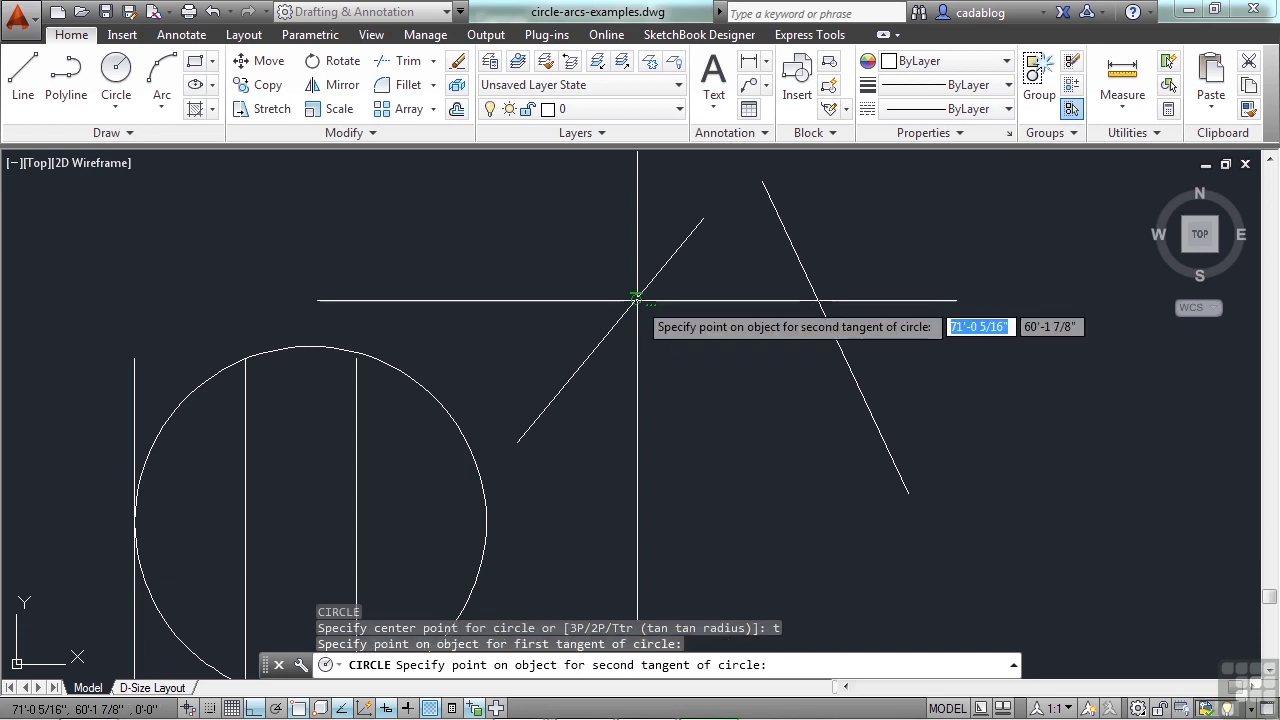
{"action": "left_click", "coordinate": [812, 297]}
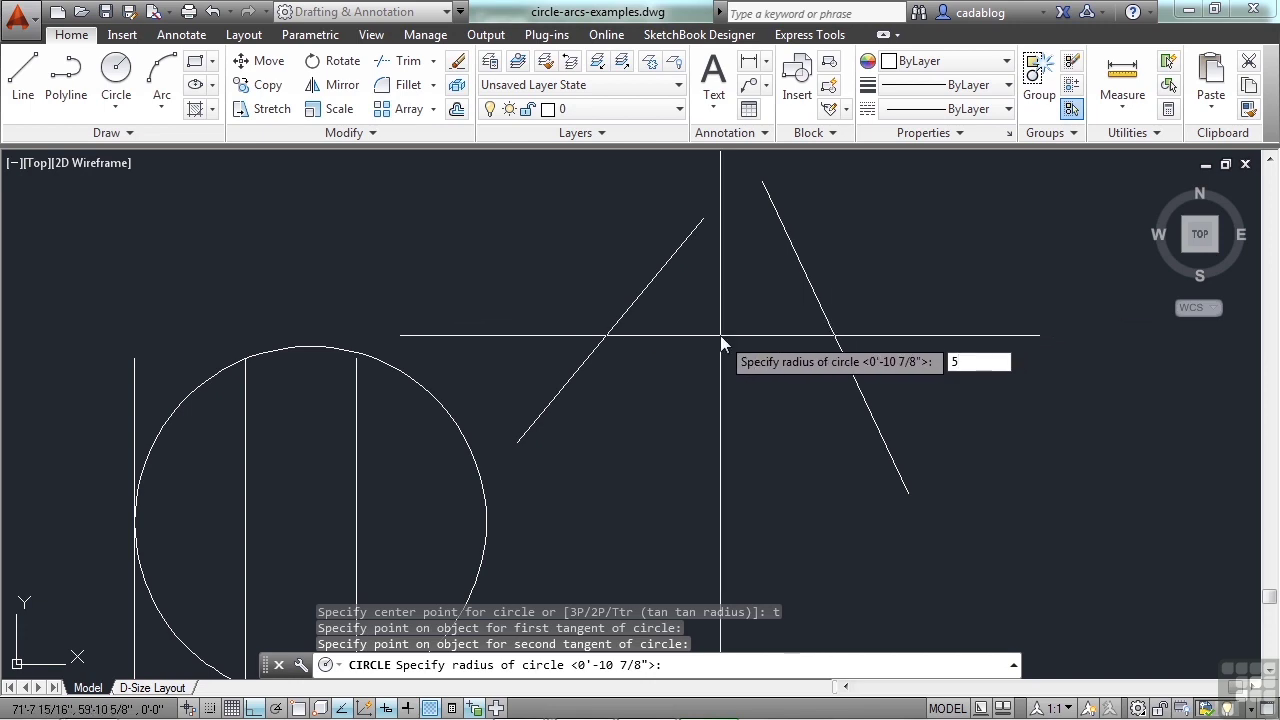
{"action": "key", "text": "Return"}
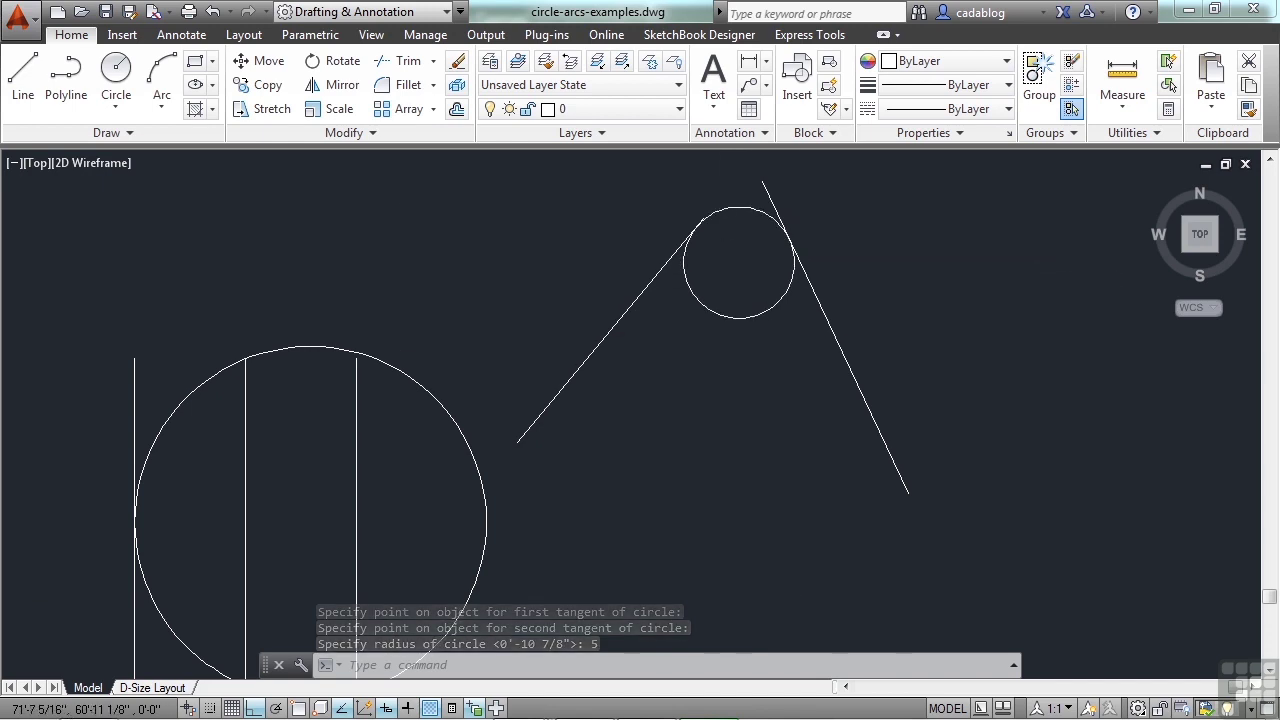
- Trim away the lower part of the tangent circle, using the circle and both slanted lines as cutting edges
{"action": "scroll", "coordinate": [799, 274], "scroll_direction": "up", "scroll_amount": 10}
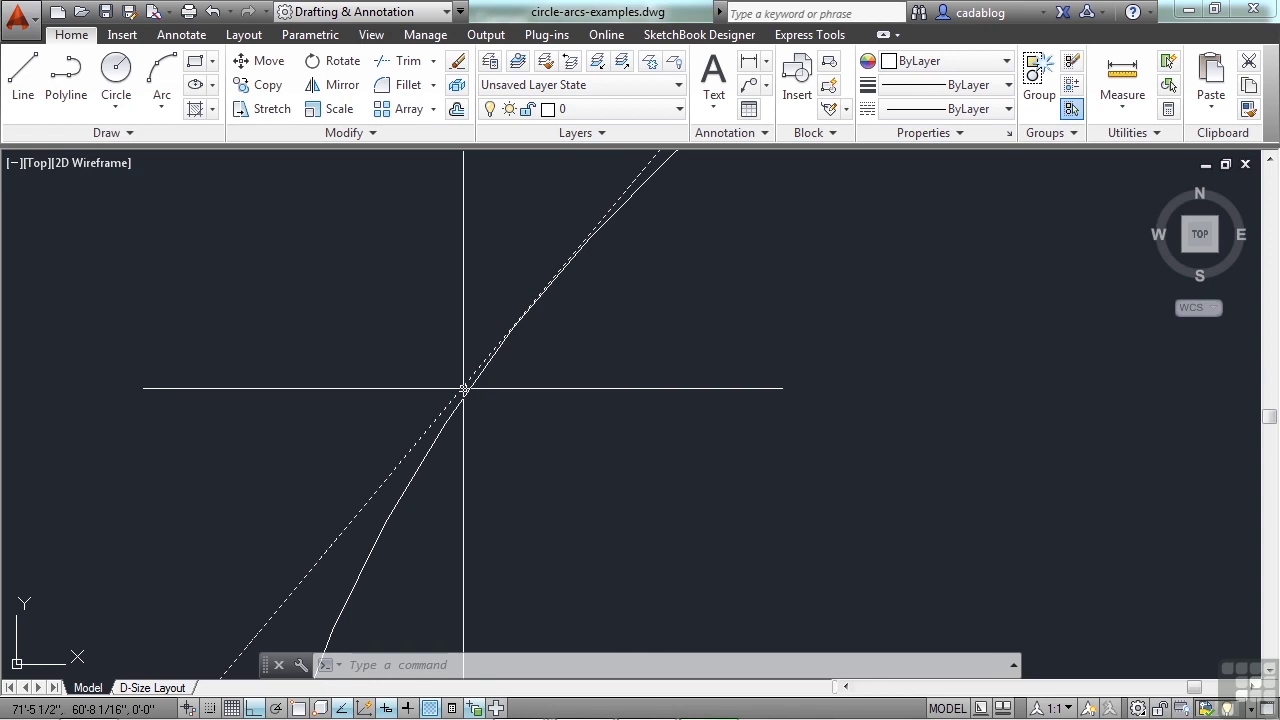
{"action": "scroll", "coordinate": [463, 388], "scroll_direction": "down", "scroll_amount": 5}
{"action": "scroll", "coordinate": [991, 400], "scroll_direction": "down", "scroll_amount": 1}
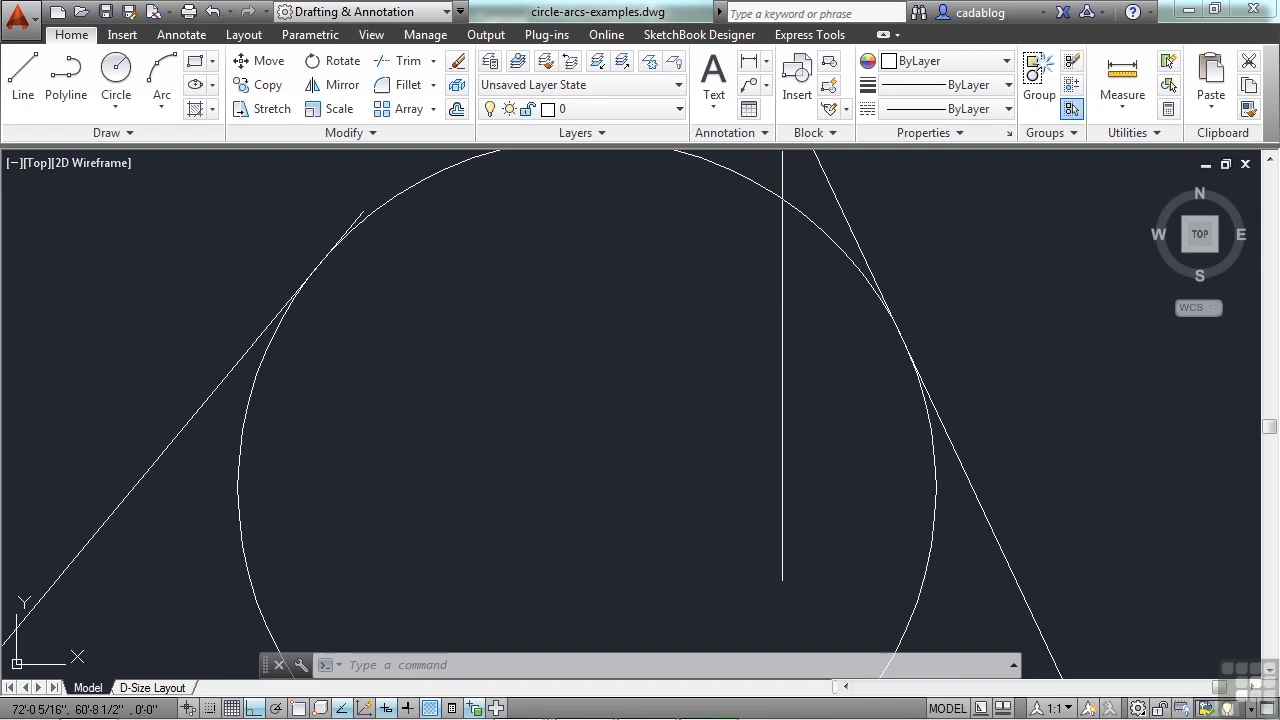
{"action": "scroll", "coordinate": [787, 263], "scroll_direction": "down", "scroll_amount": 4}
{"action": "scroll", "coordinate": [681, 298], "scroll_direction": "down", "scroll_amount": 2}
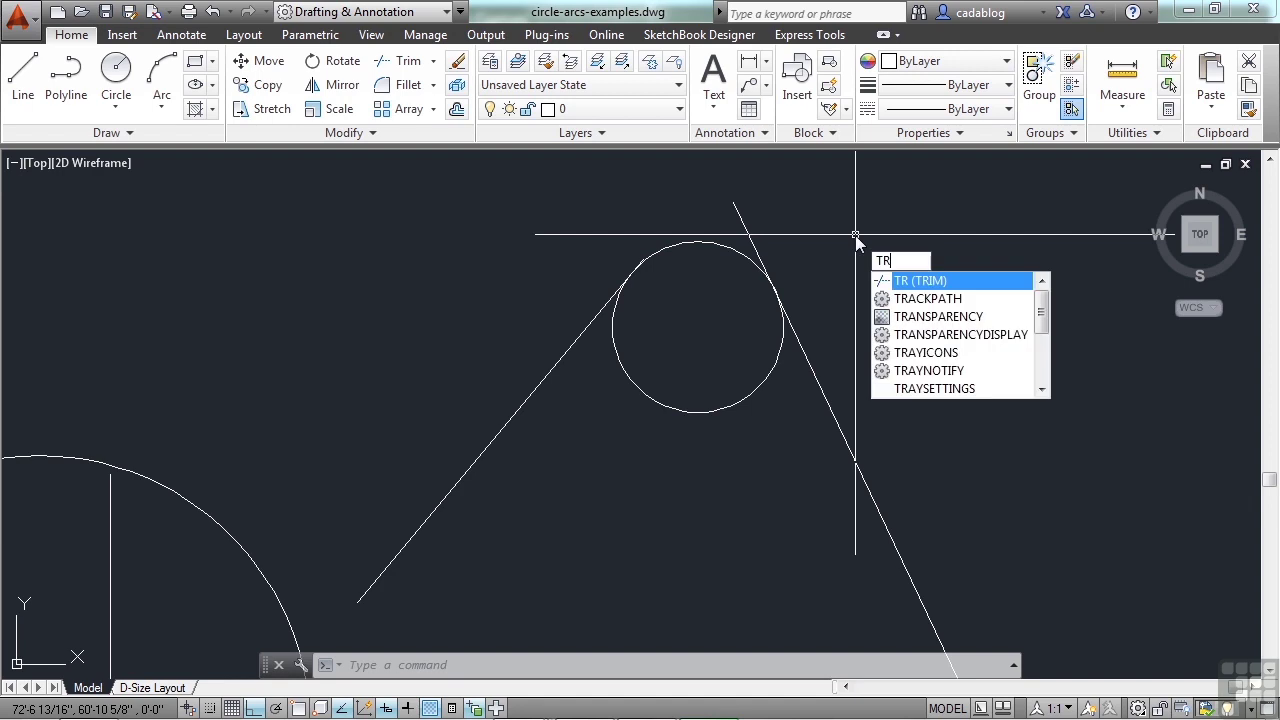
{"action": "key", "text": "Return"}
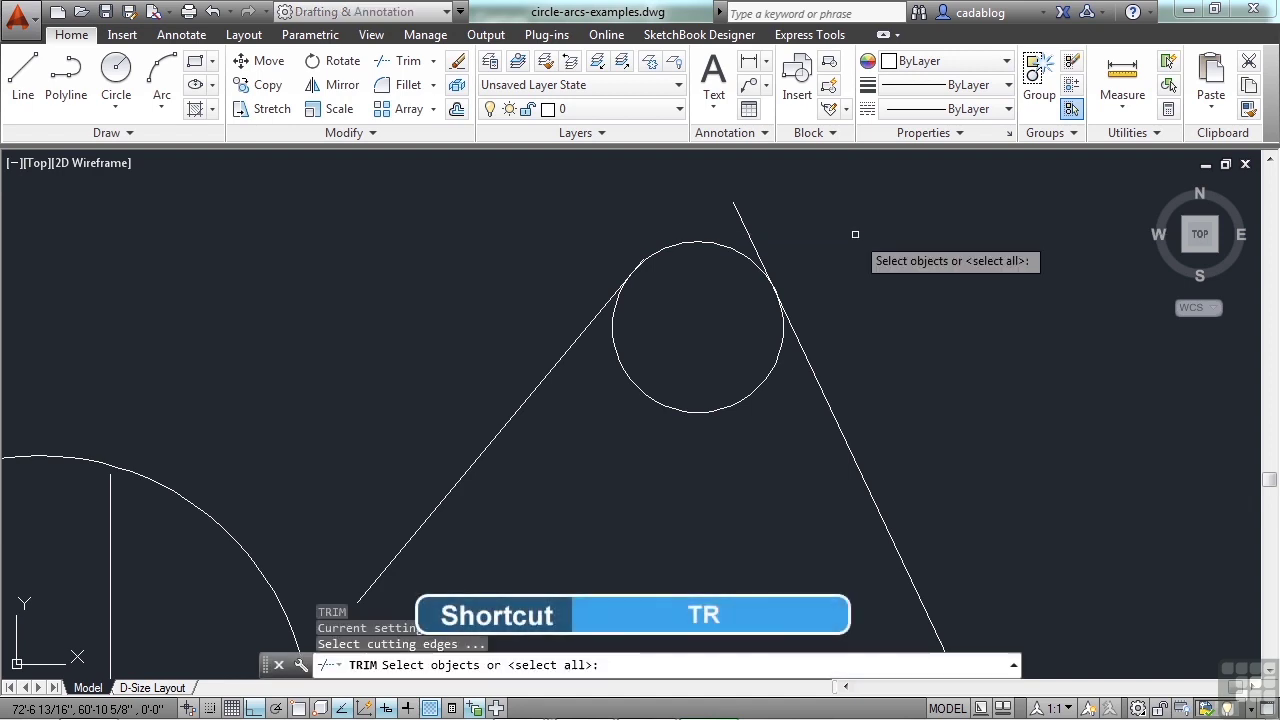
{"action": "left_click", "coordinate": [851, 236]}
{"action": "left_click", "coordinate": [576, 430]}
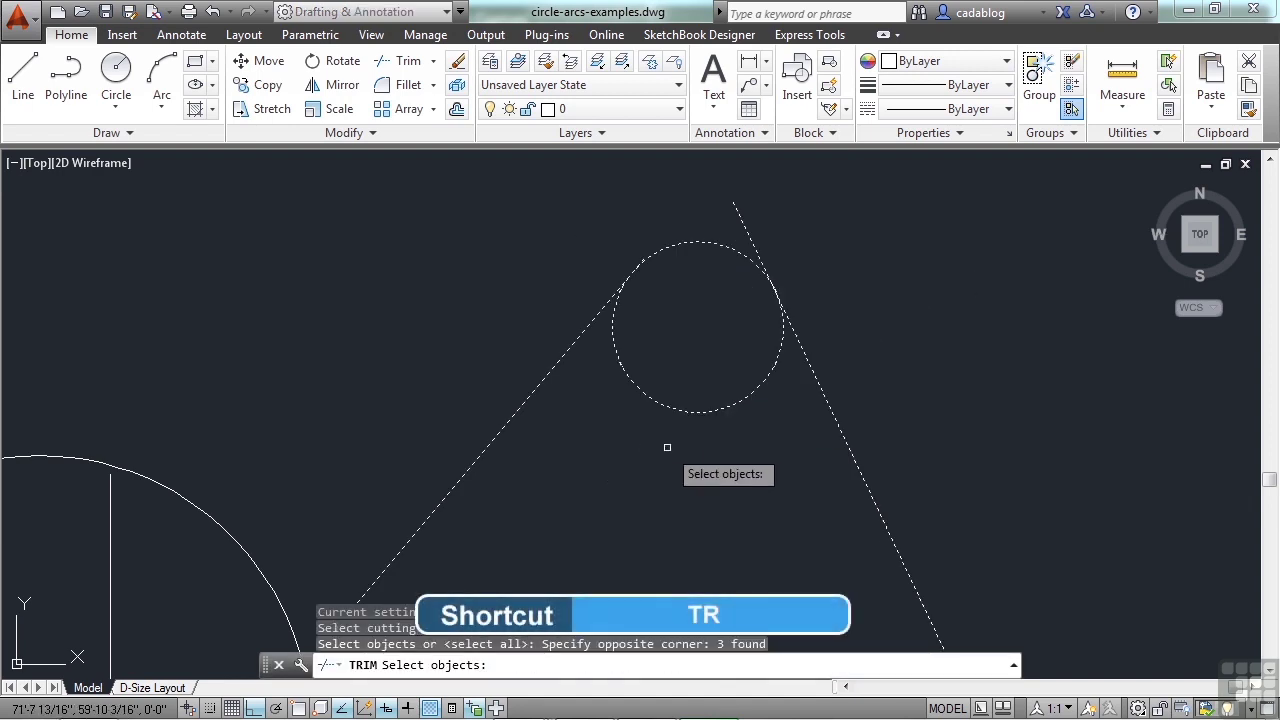
{"action": "key", "text": "Return"}
{"action": "left_click", "coordinate": [725, 407]}
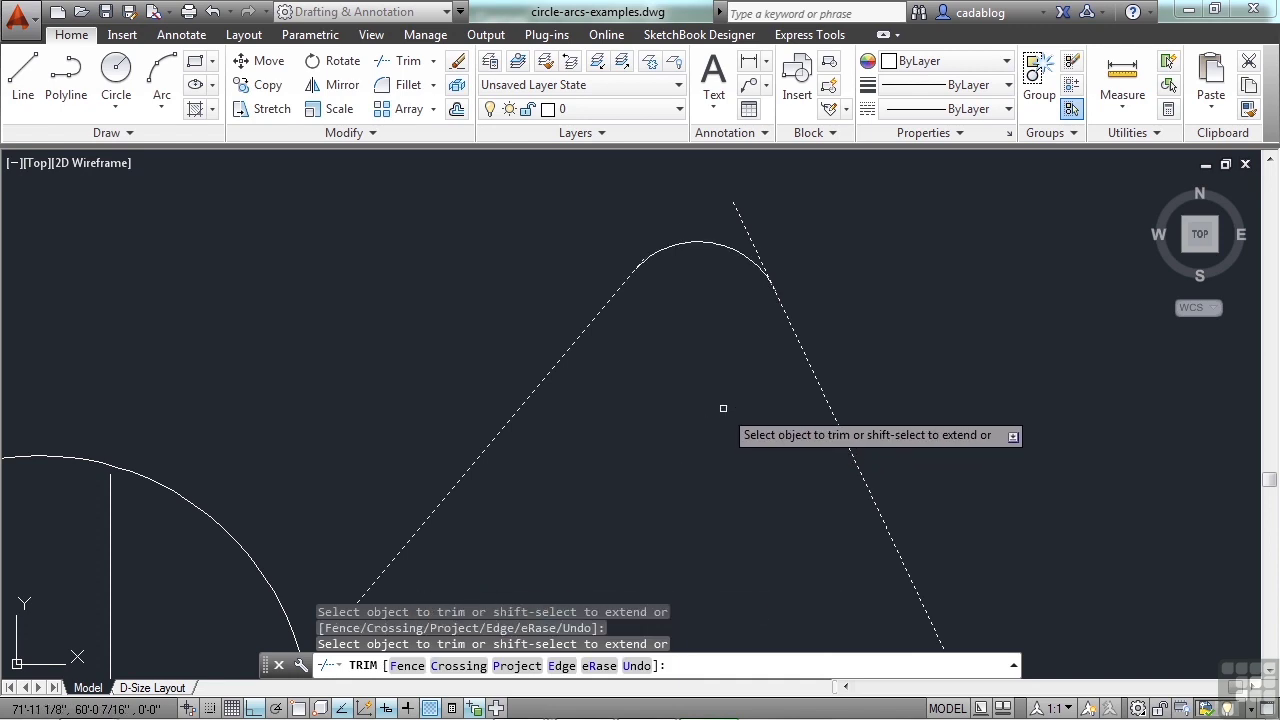
- Trim the overhanging ends of the slanted lines where they run past the remaining arc
{"action": "left_click", "coordinate": [743, 218]}
{"action": "scroll", "coordinate": [648, 259], "scroll_direction": "up", "scroll_amount": 5}
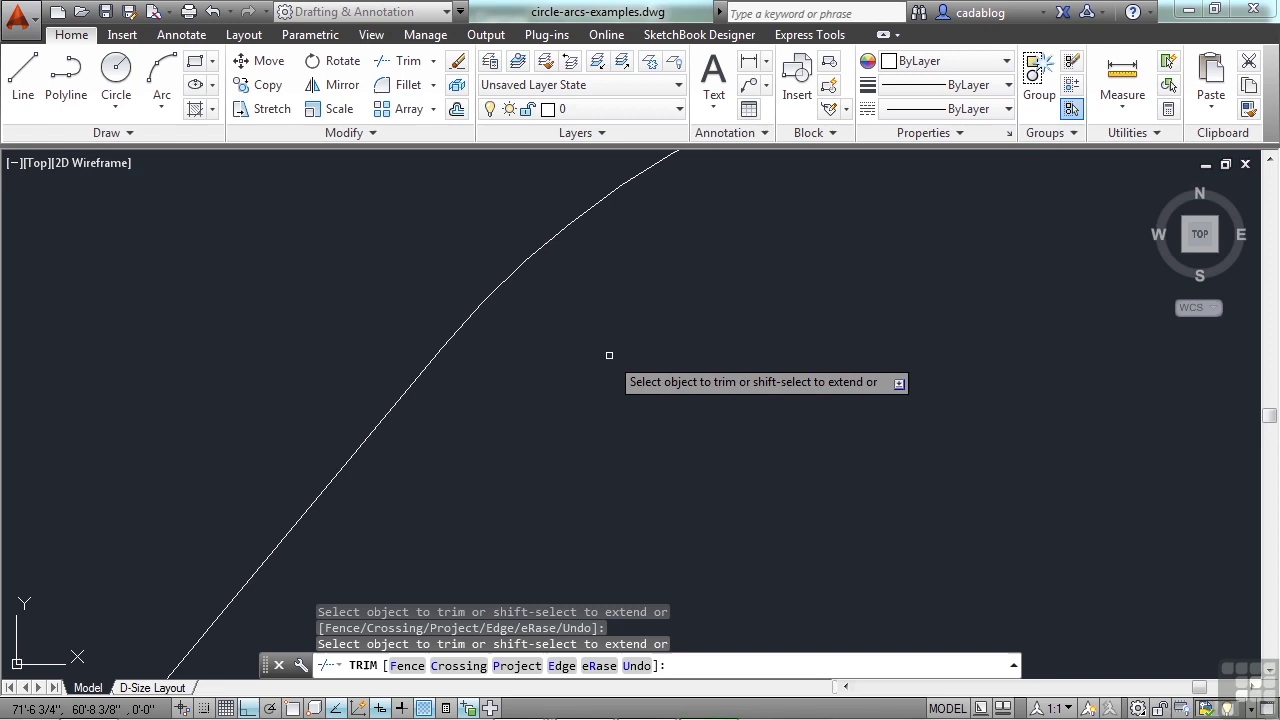
{"action": "key", "text": "Return"}
{"action": "scroll", "coordinate": [659, 301], "scroll_direction": "down", "scroll_amount": 3}
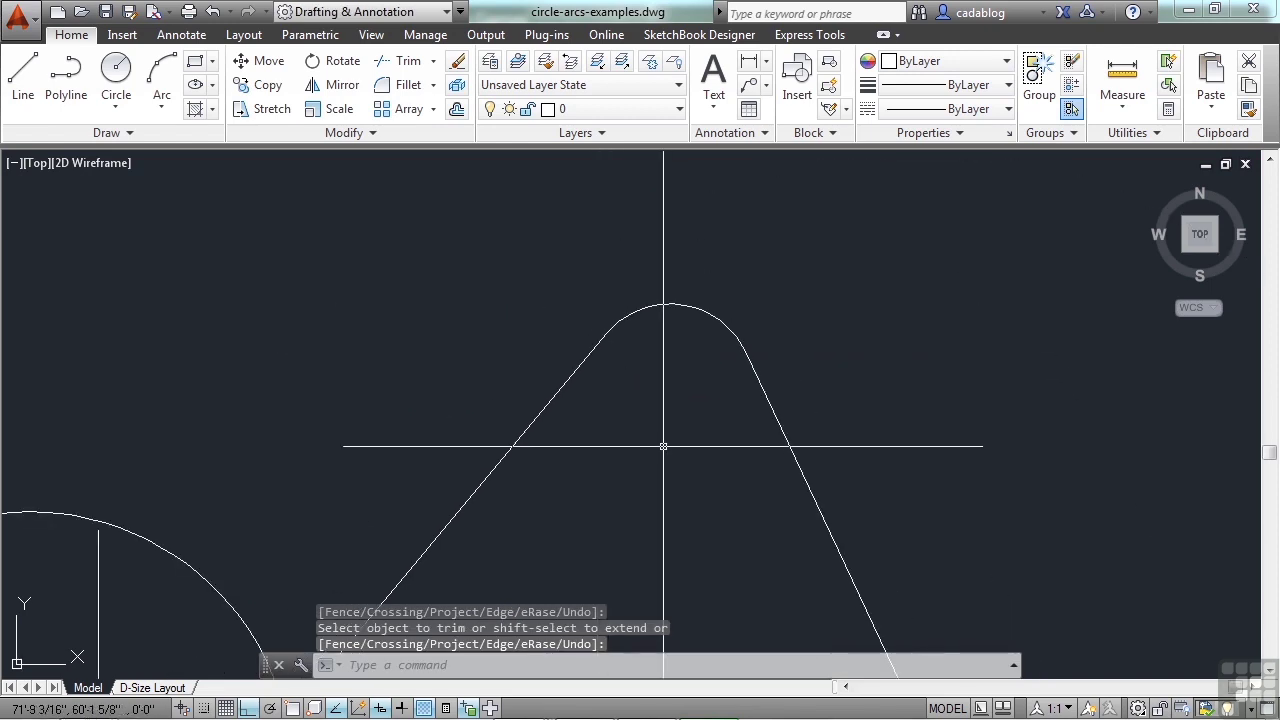
{"action": "scroll", "coordinate": [640, 374], "scroll_direction": "down", "scroll_amount": 2}
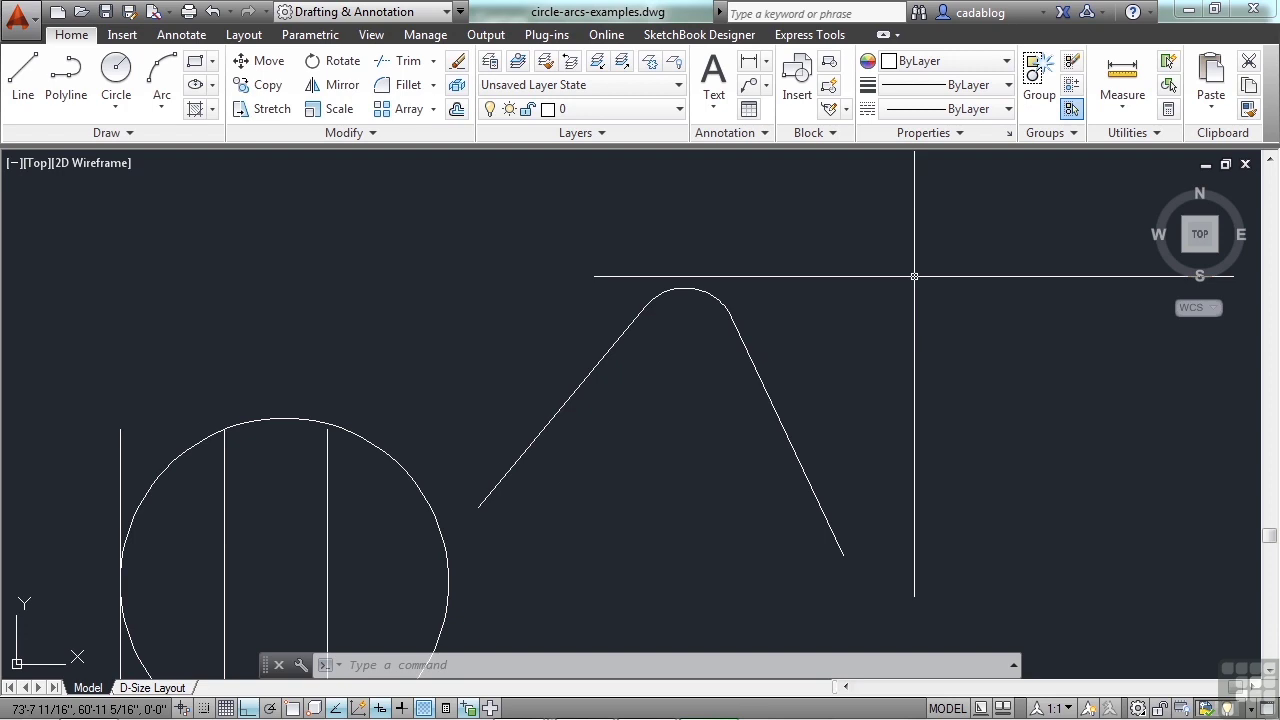
- Delete the three-point circle that passes through the three vertical lines
{"action": "middle_click_drag", "start_coordinate": [463, 374], "coordinate": [741, 239]}
{"action": "left_click", "coordinate": [625, 288]}
{"action": "left_click", "coordinate": [588, 326]}
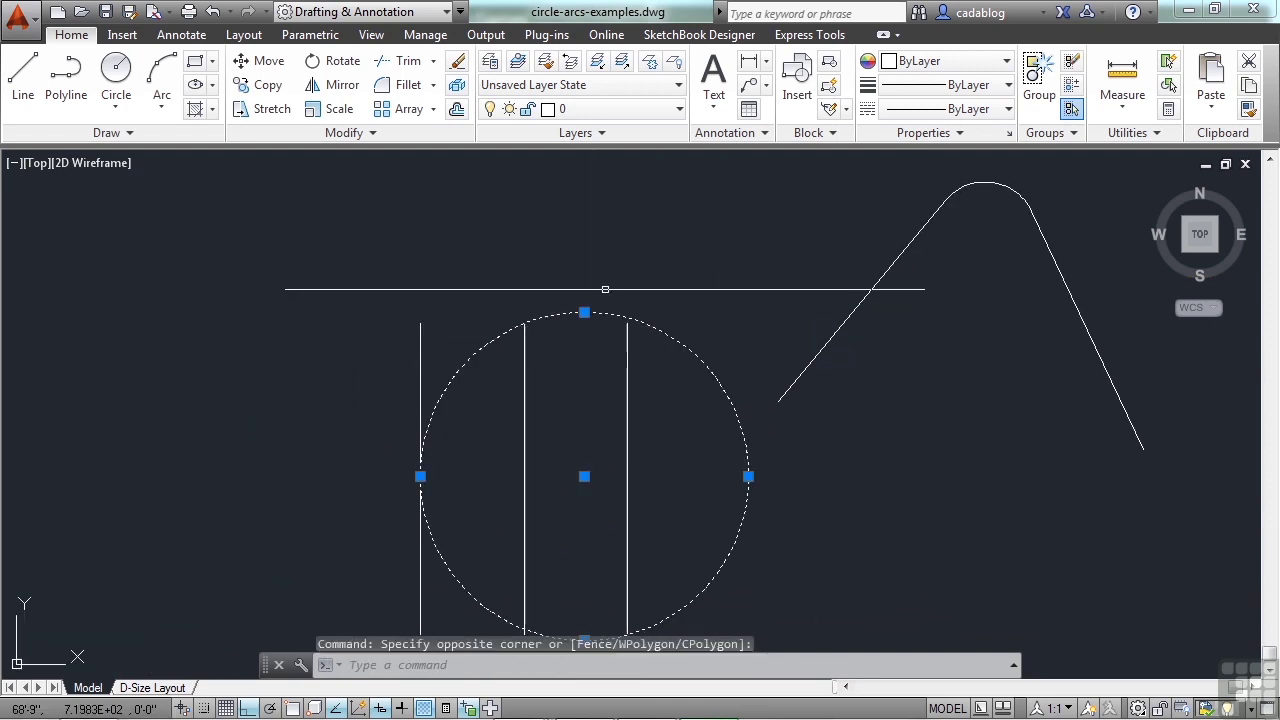
{"action": "key", "text": "Delete"}
- Draw a circle centred on the middle vertical line's upper endpoint, with its radius snapped to the rightmost line's upper endpoint
{"action": "type", "text": "c"}
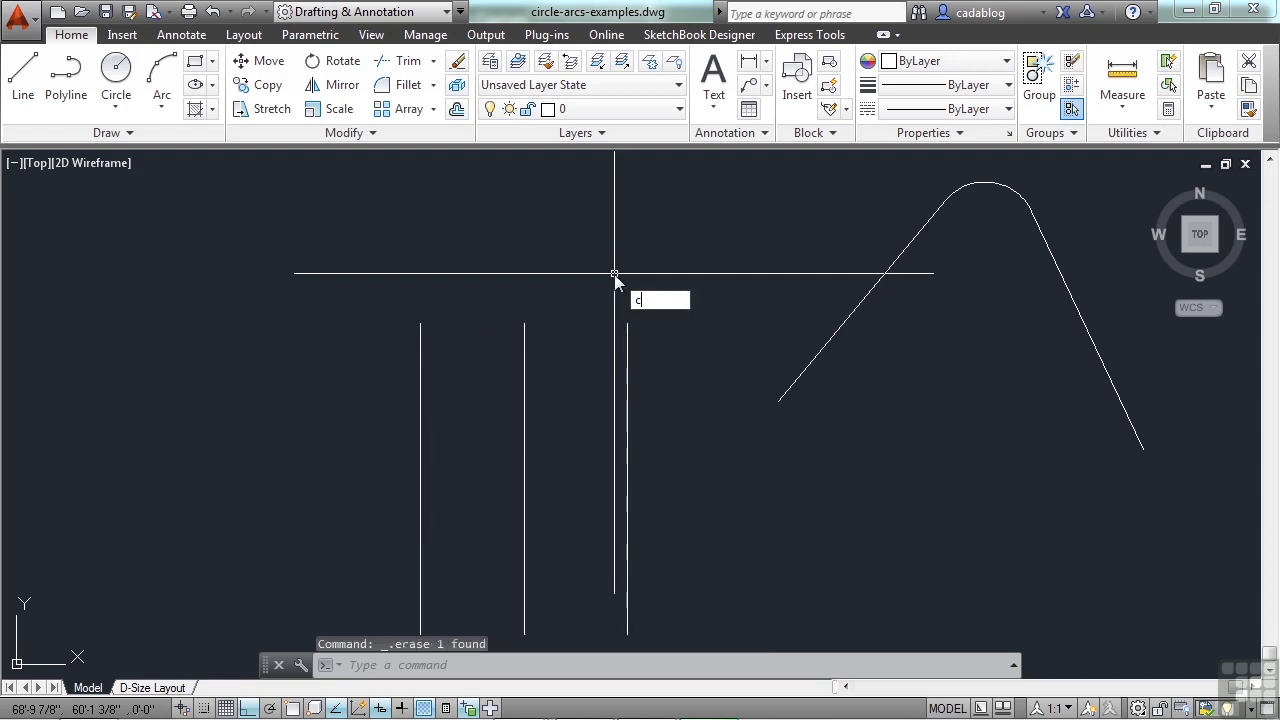
{"action": "key", "text": "Return"}
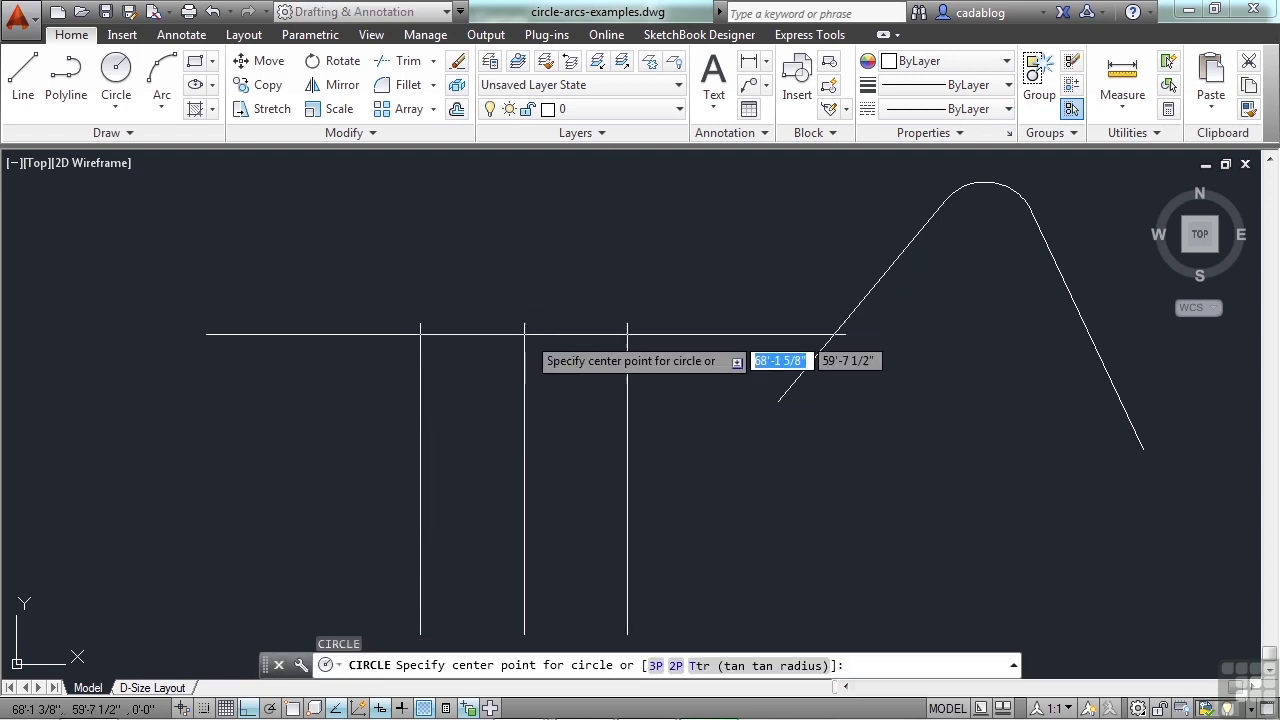
{"action": "type", "text": "end"}
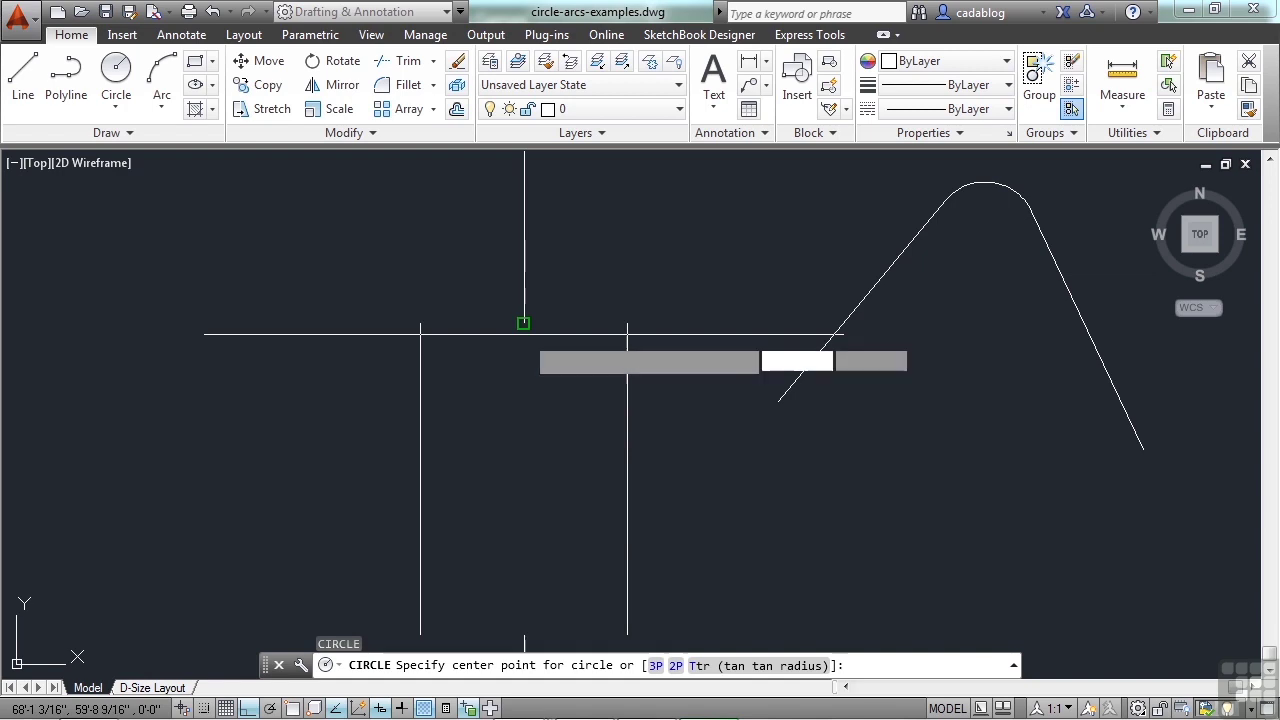
{"action": "key", "text": "Return"}
{"action": "left_click", "coordinate": [524, 334]}
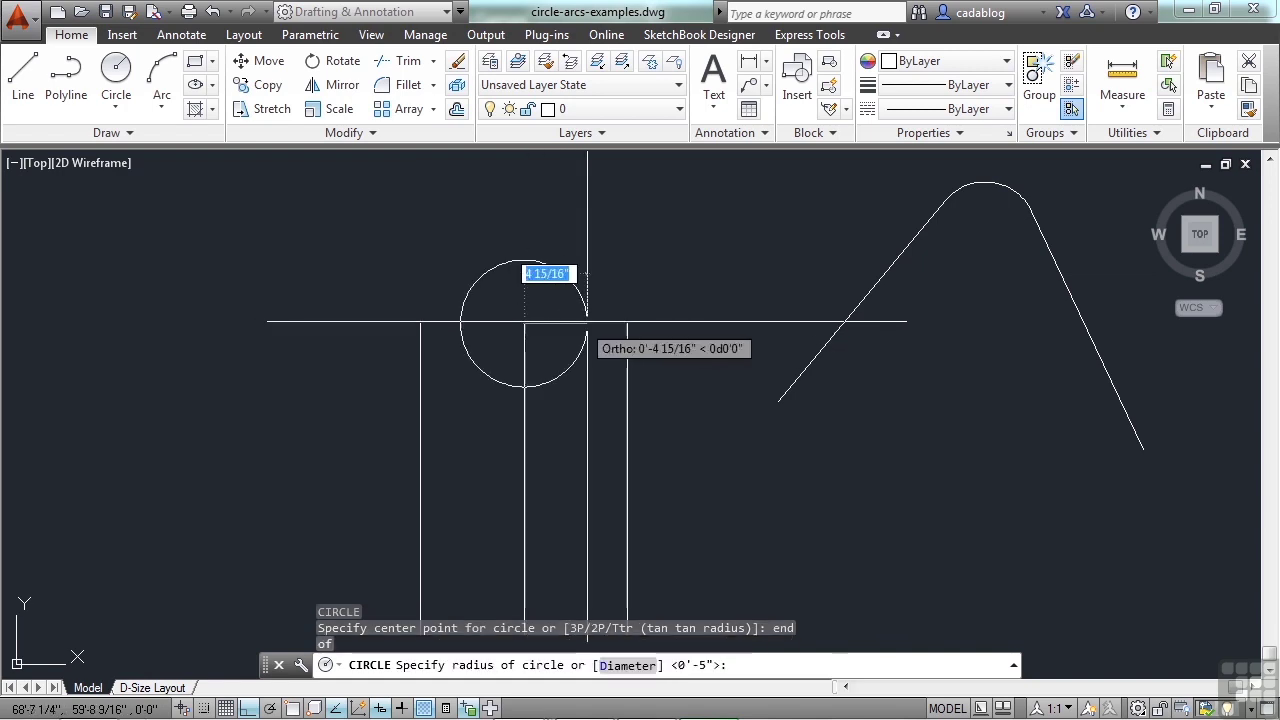
{"action": "type", "text": "end"}
{"action": "key", "text": "Return"}
{"action": "left_click", "coordinate": [618, 330]}
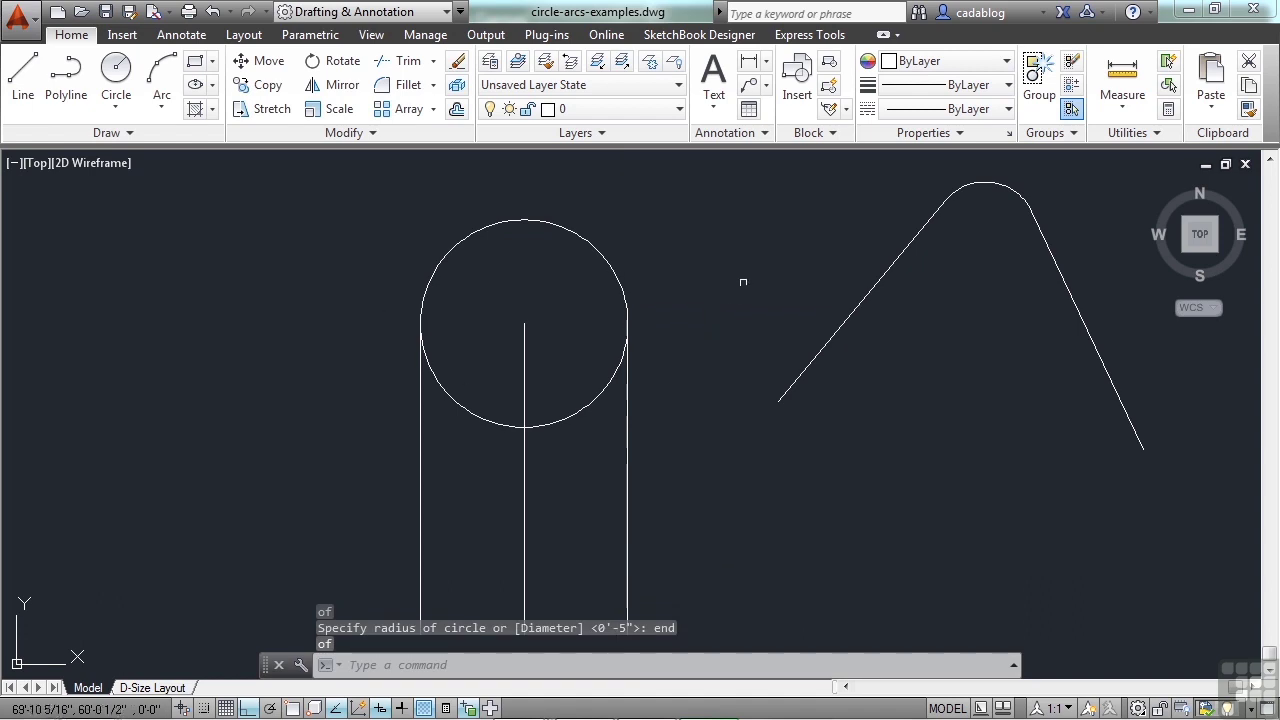
{"action": "left_click", "coordinate": [629, 236]}
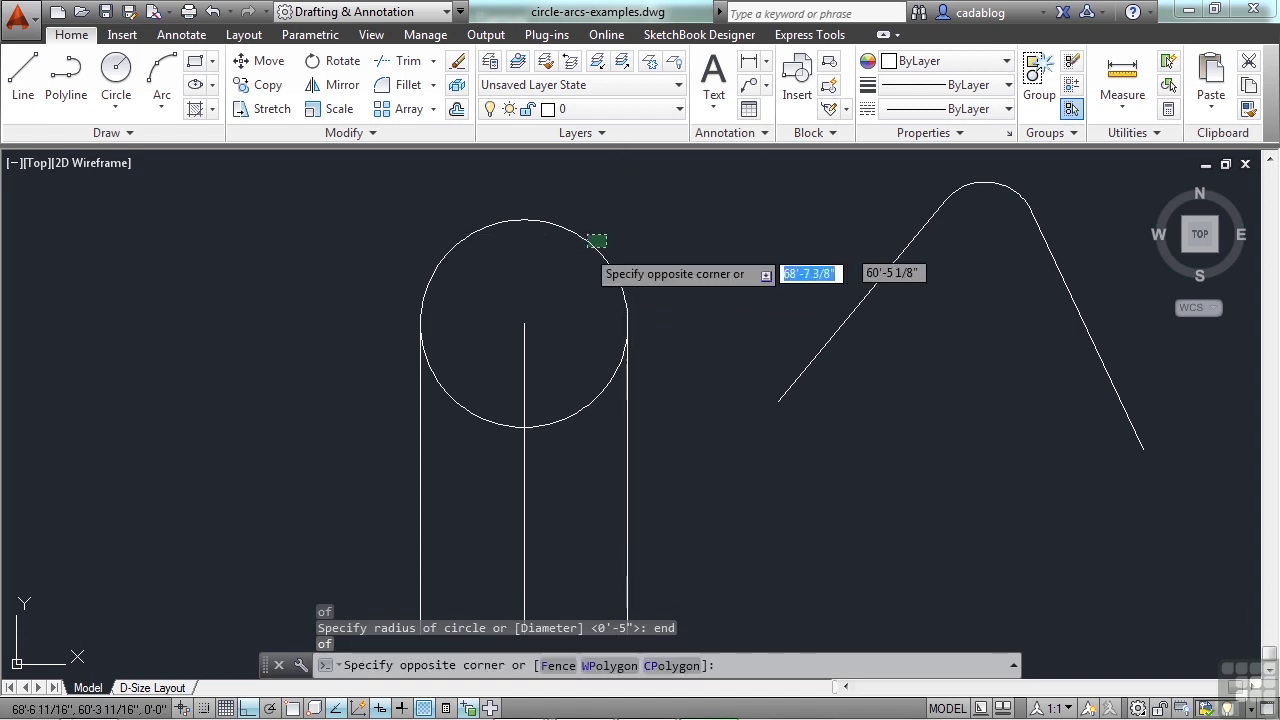
{"action": "left_click", "coordinate": [594, 286]}
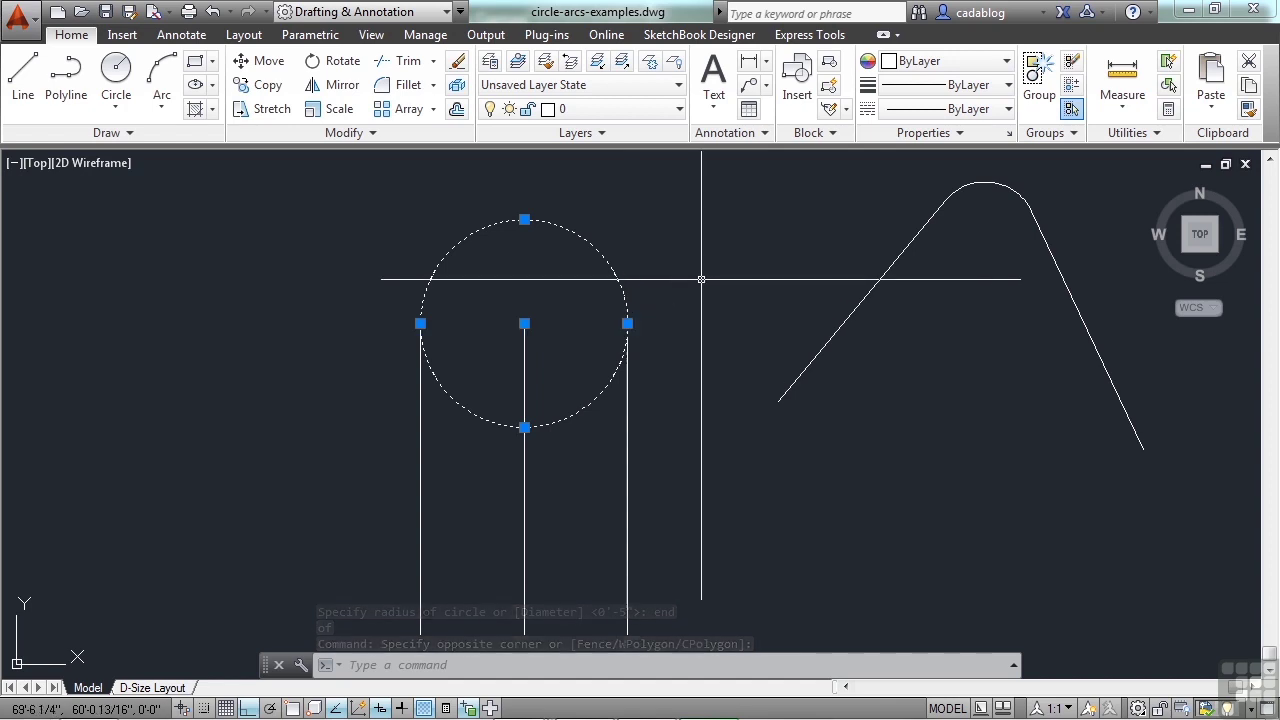
{"action": "key", "text": "Escape"}
{"action": "key", "text": "Escape"}
{"action": "scroll", "coordinate": [690, 316], "scroll_direction": "down", "scroll_amount": 4}
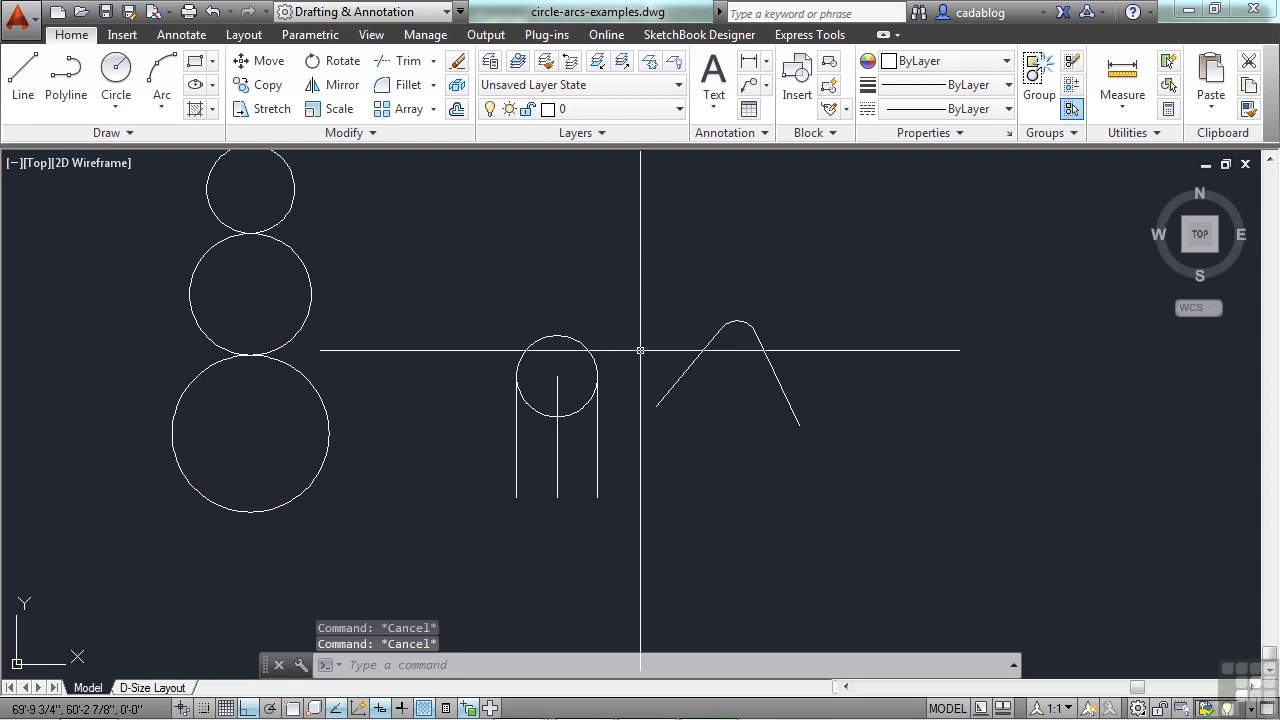